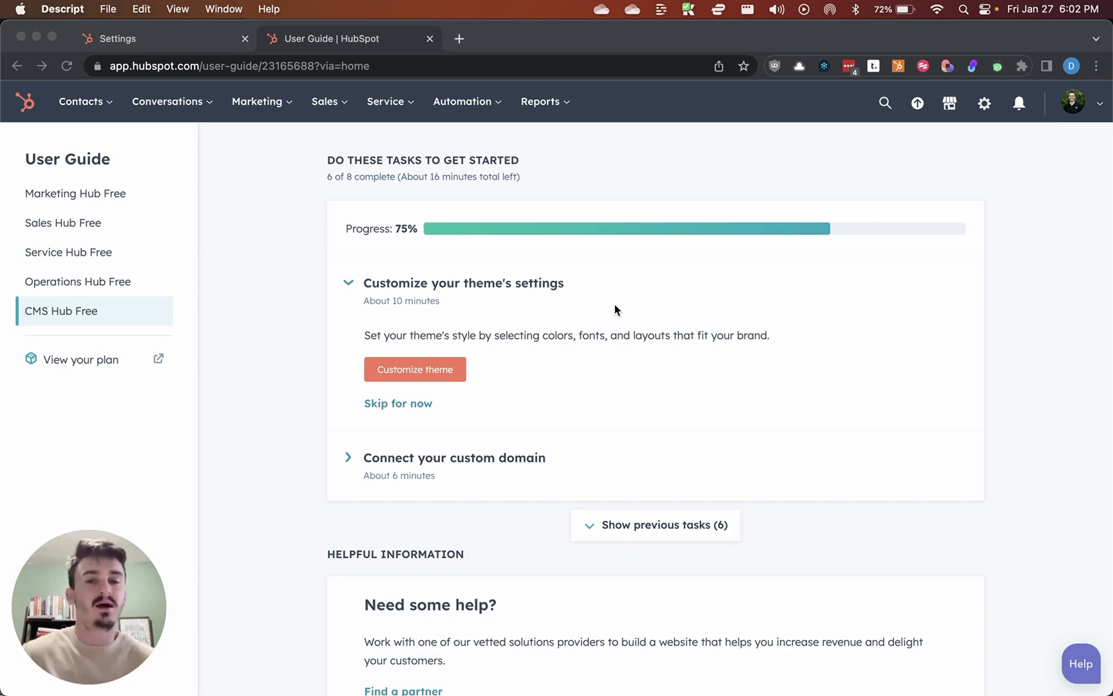
- Go from Reports > Analytics Tools to the Tracking URL Builder settings page
left_click(540, 102)
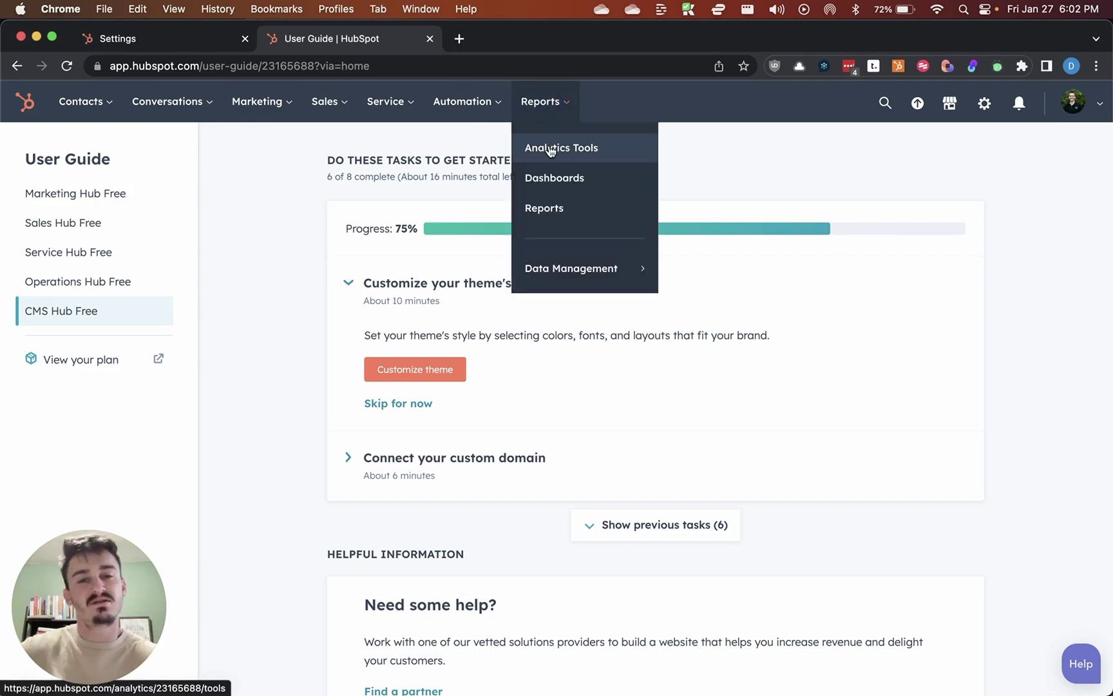
left_click(549, 148)
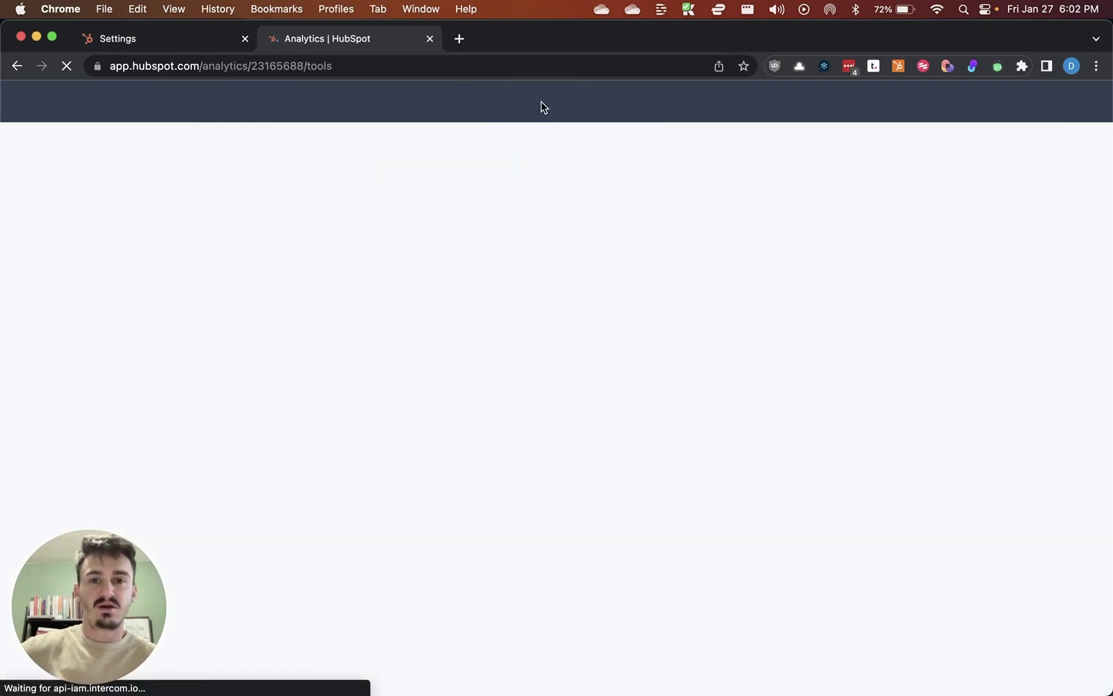
scroll(428, 271, "down", 1)
scroll(428, 271, "down", 5)
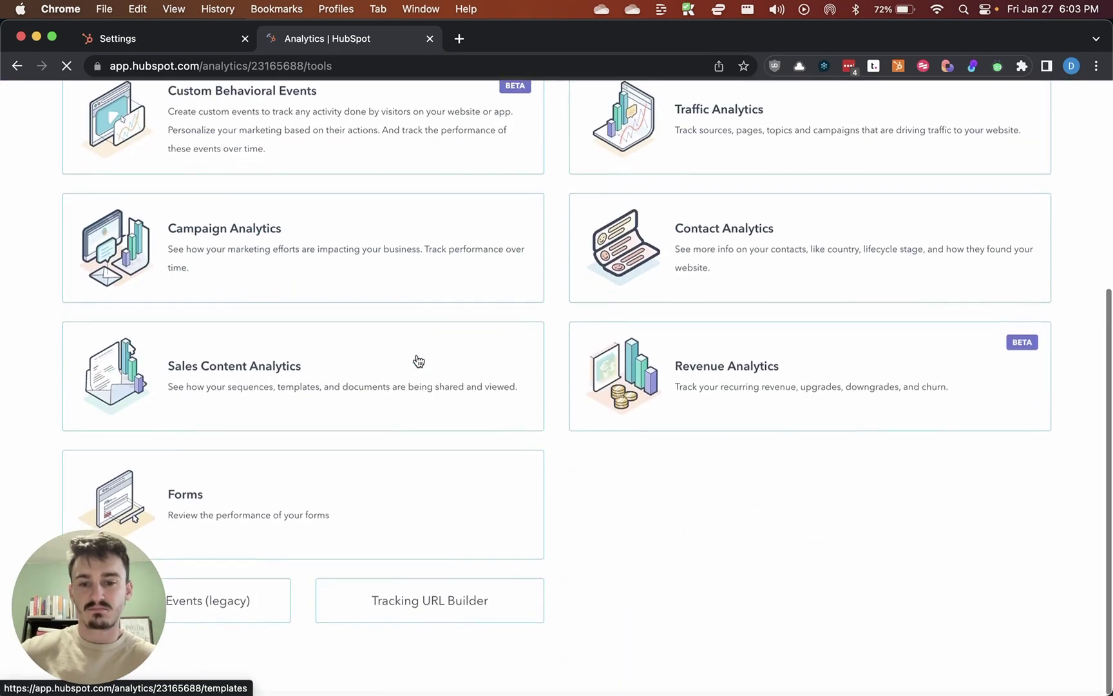
left_click(414, 612)
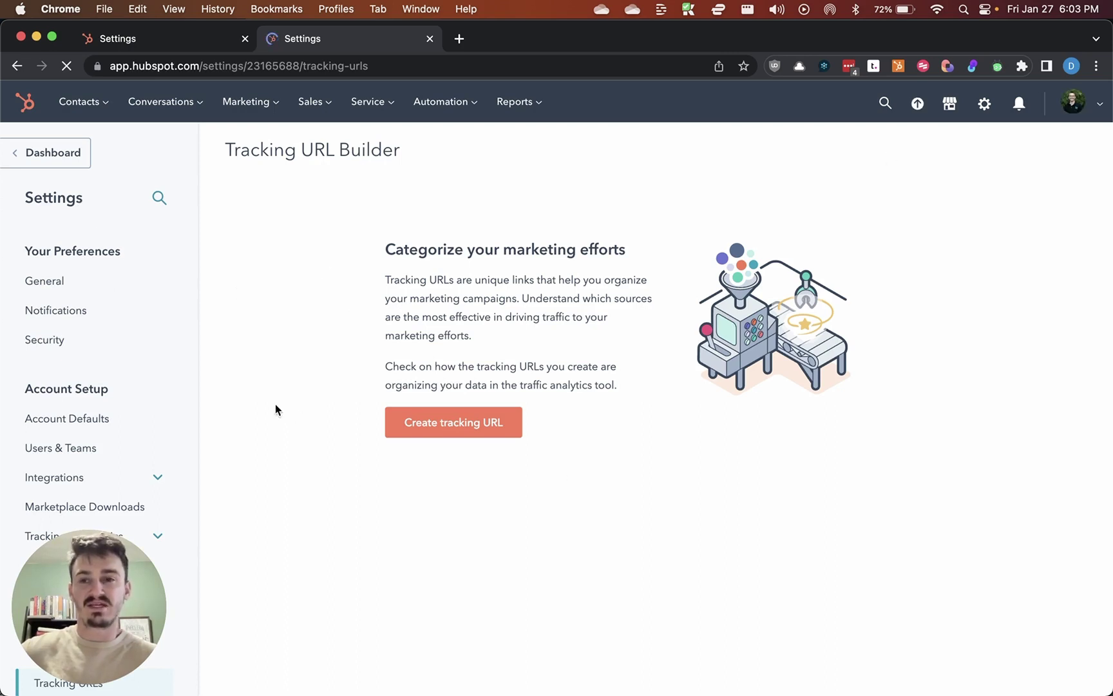
left_click(453, 425)
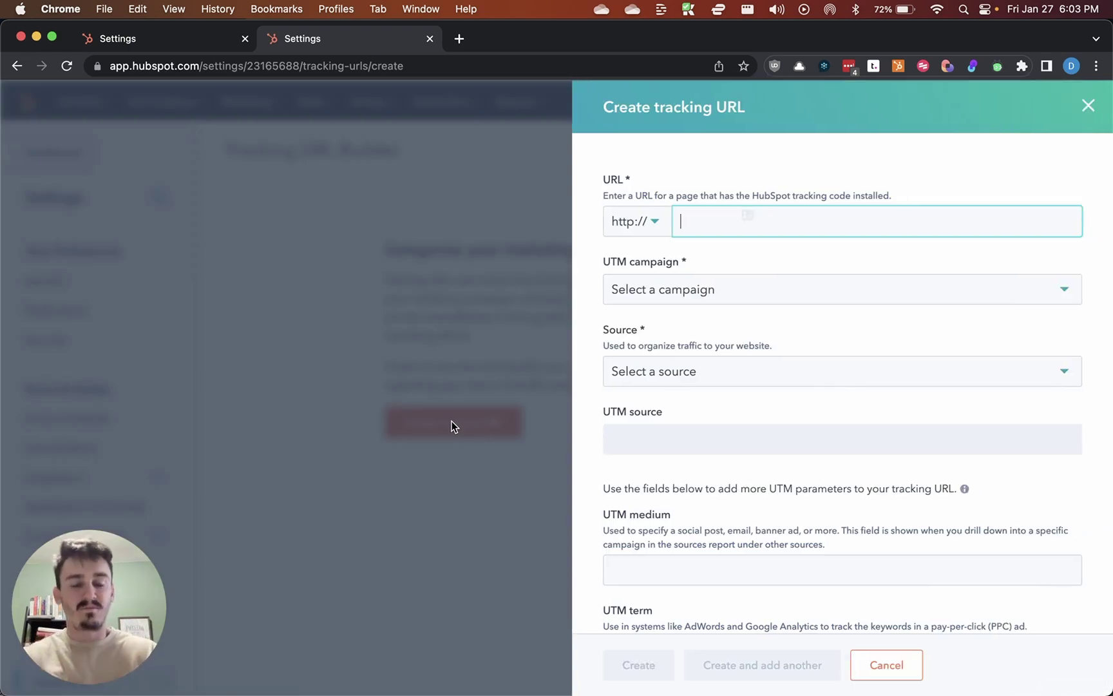
left_click(651, 221)
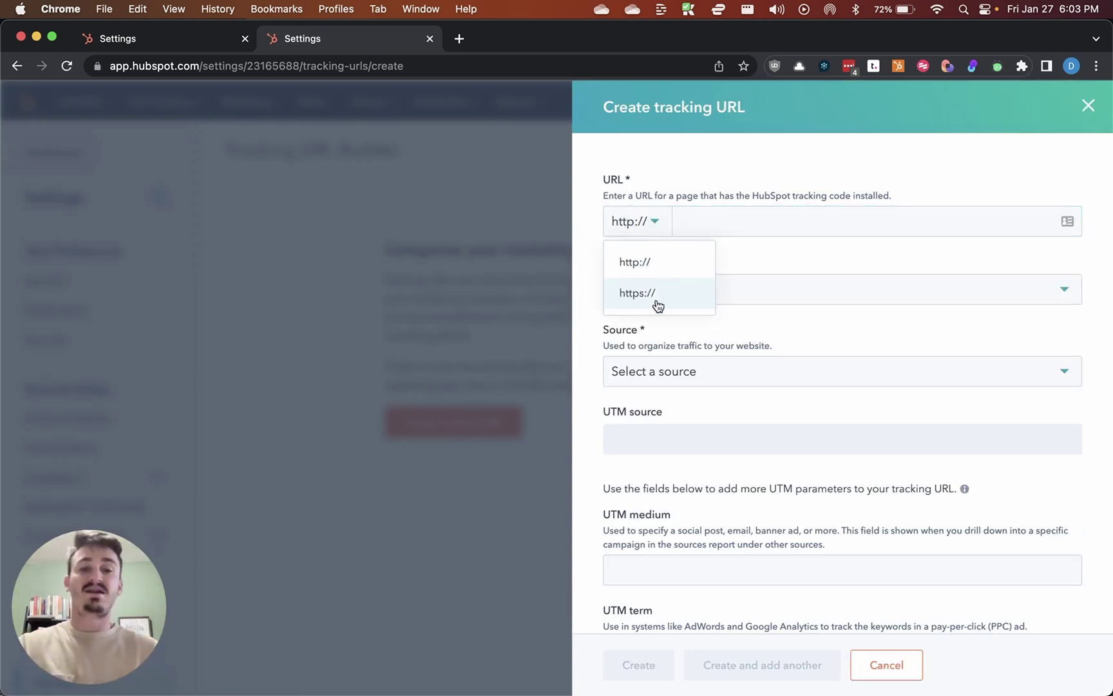
left_click(658, 304)
left_click(723, 224)
left_click(655, 229)
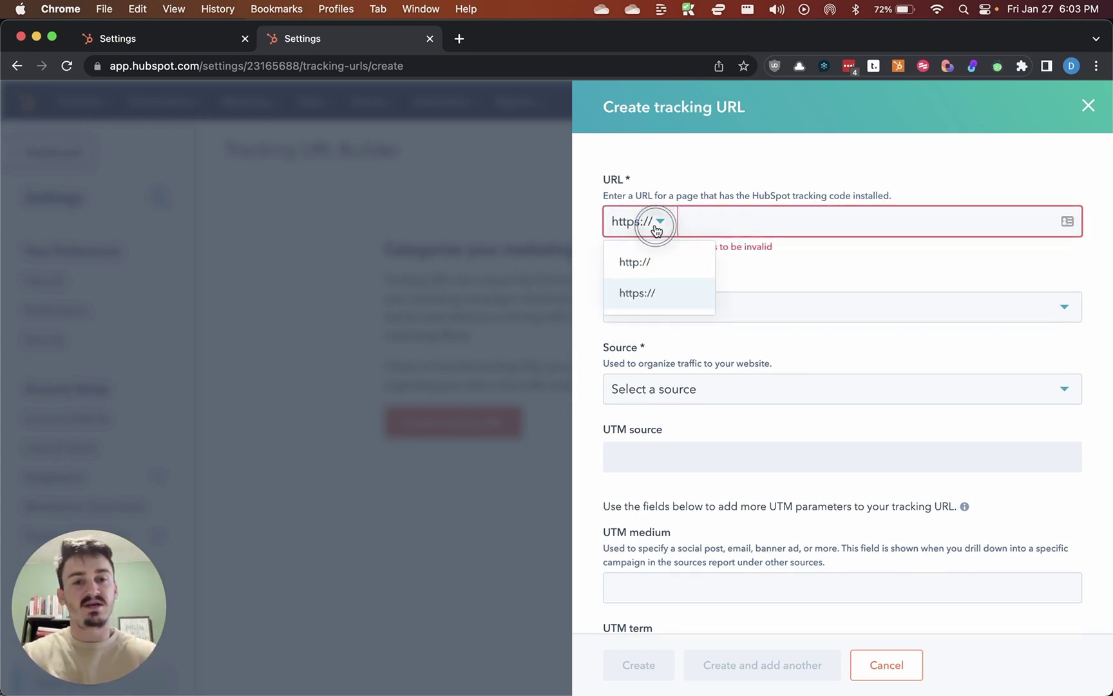
left_click(738, 223)
type("mergeyourdata.com")
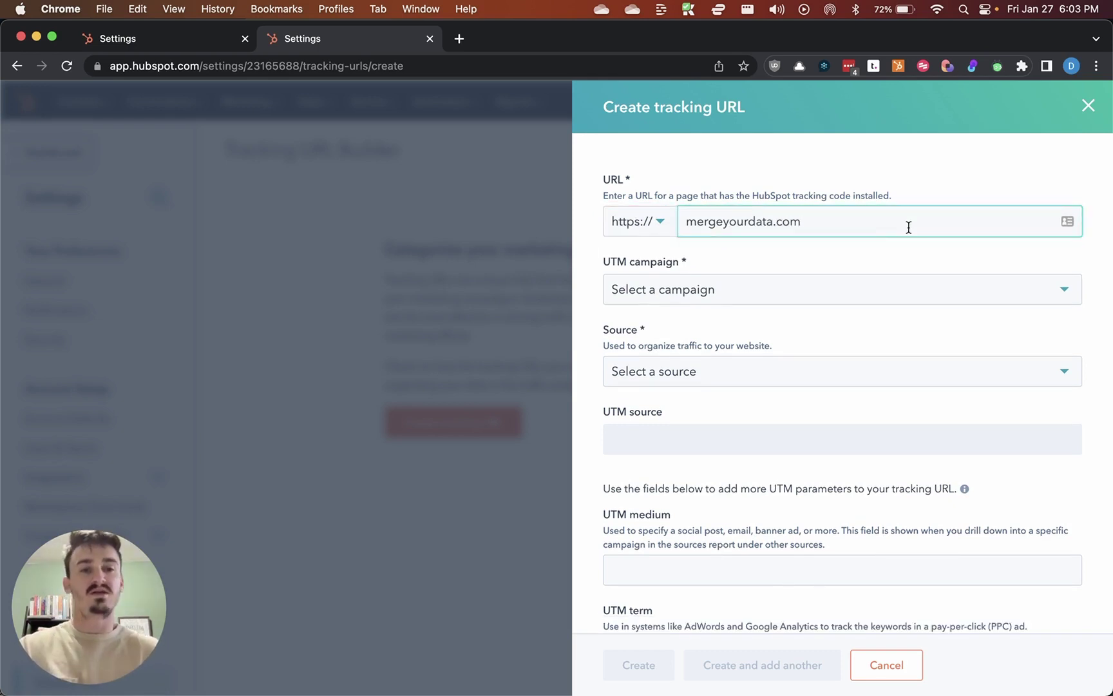
scroll(842, 264, "down", 1)
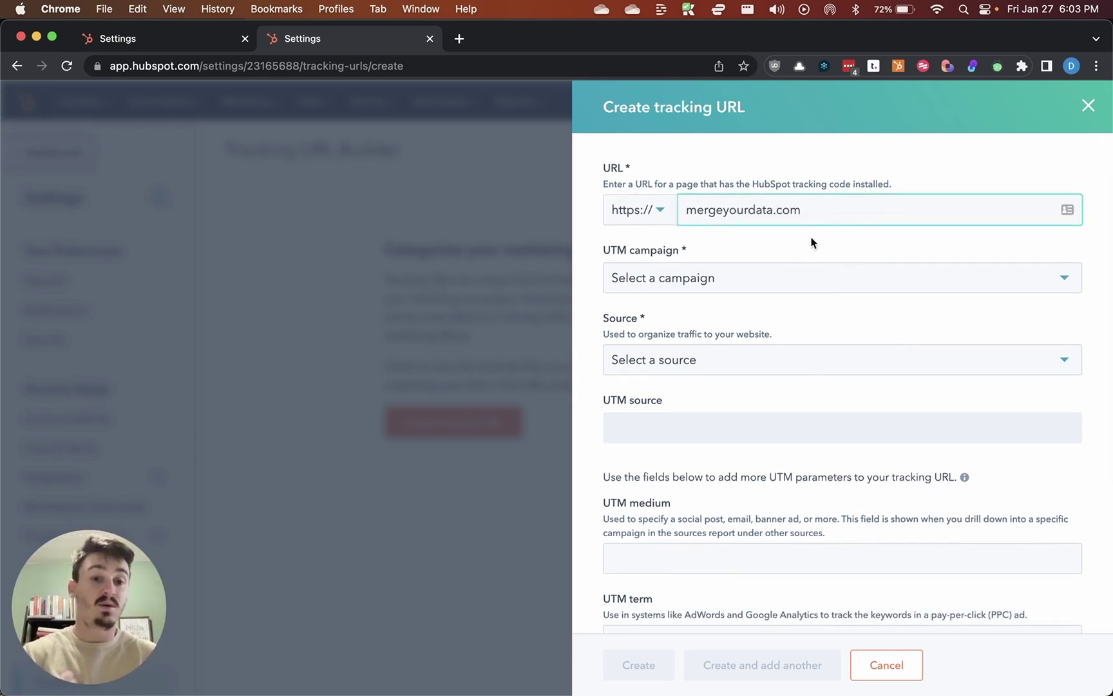
left_click(754, 283)
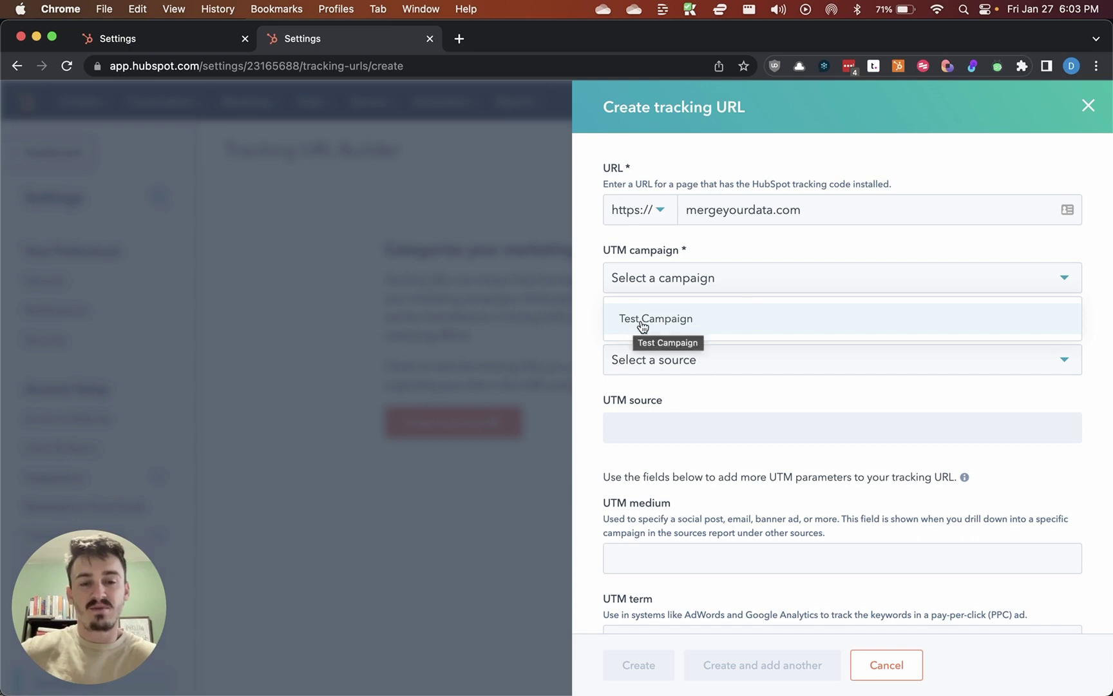
- Set UTM campaign to Test Campaign, Source to Other campaigns, and begin UTM source as partner_company
left_click(705, 320)
scroll(716, 286, "down", 1)
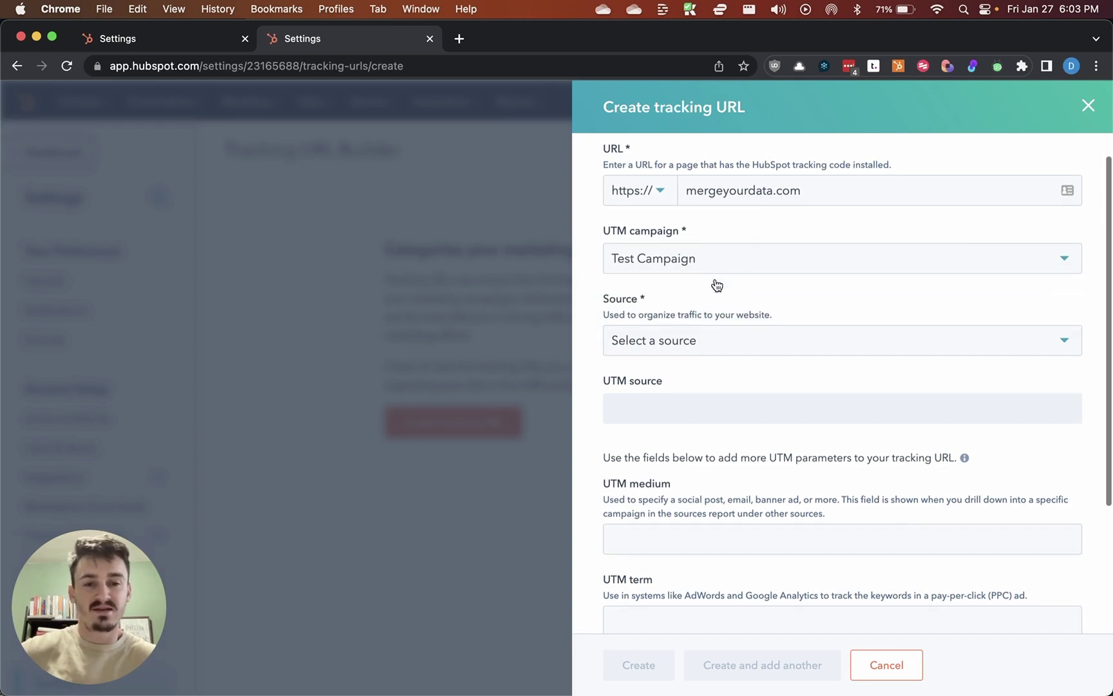
scroll(708, 288, "down", 1)
left_click(676, 300)
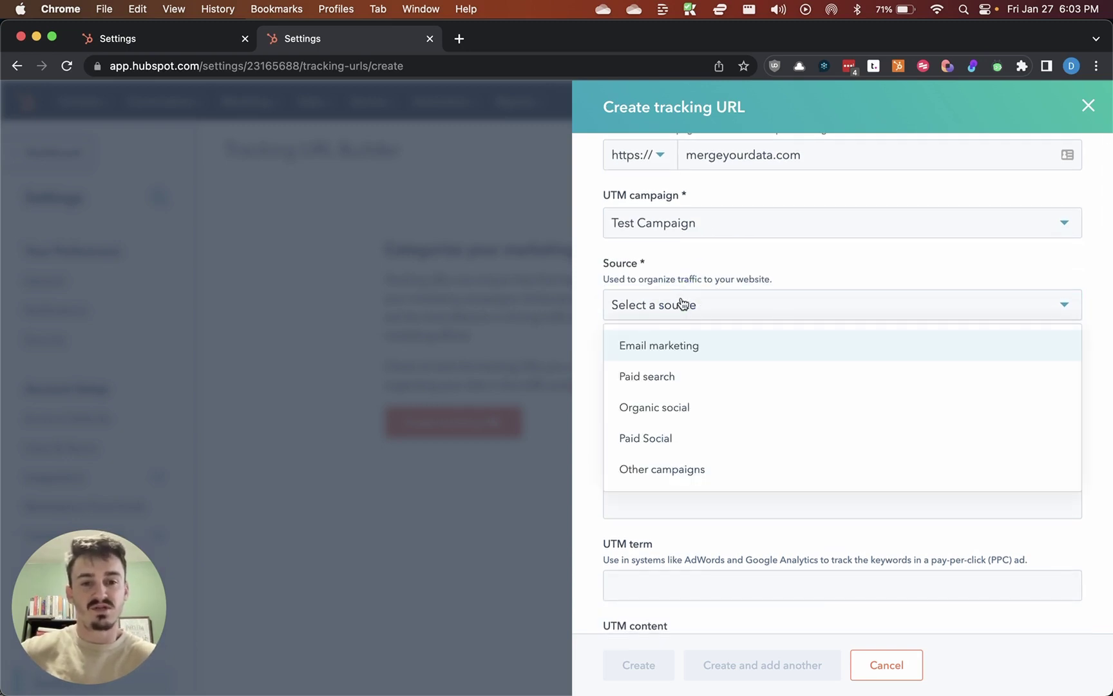
left_click(666, 471)
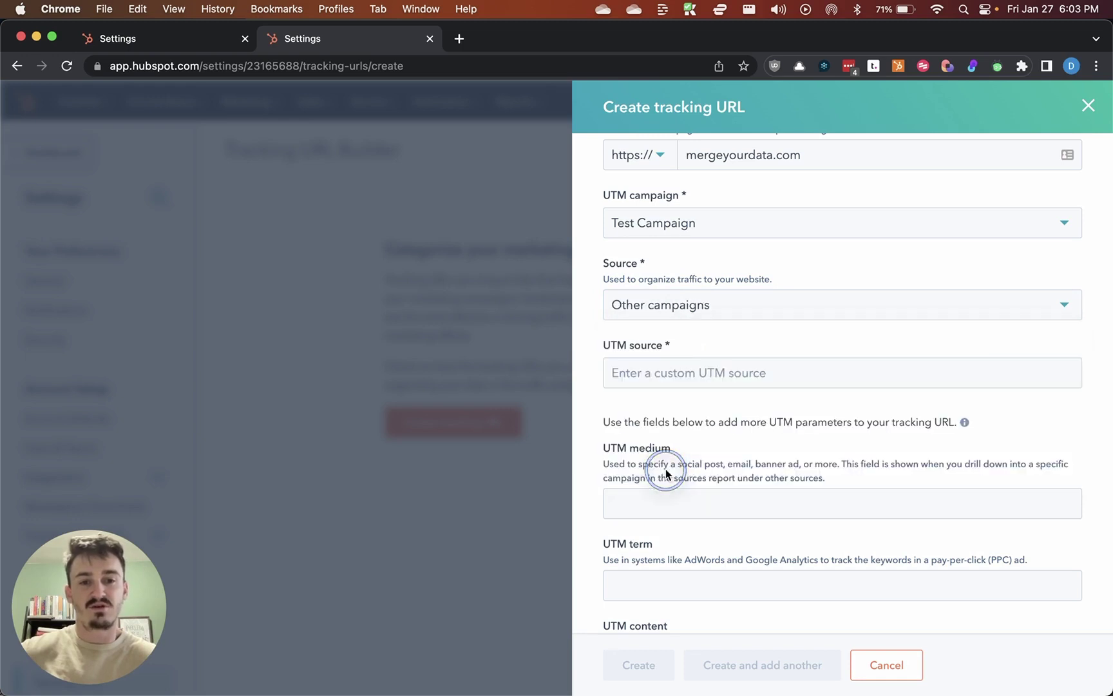
left_click(665, 371)
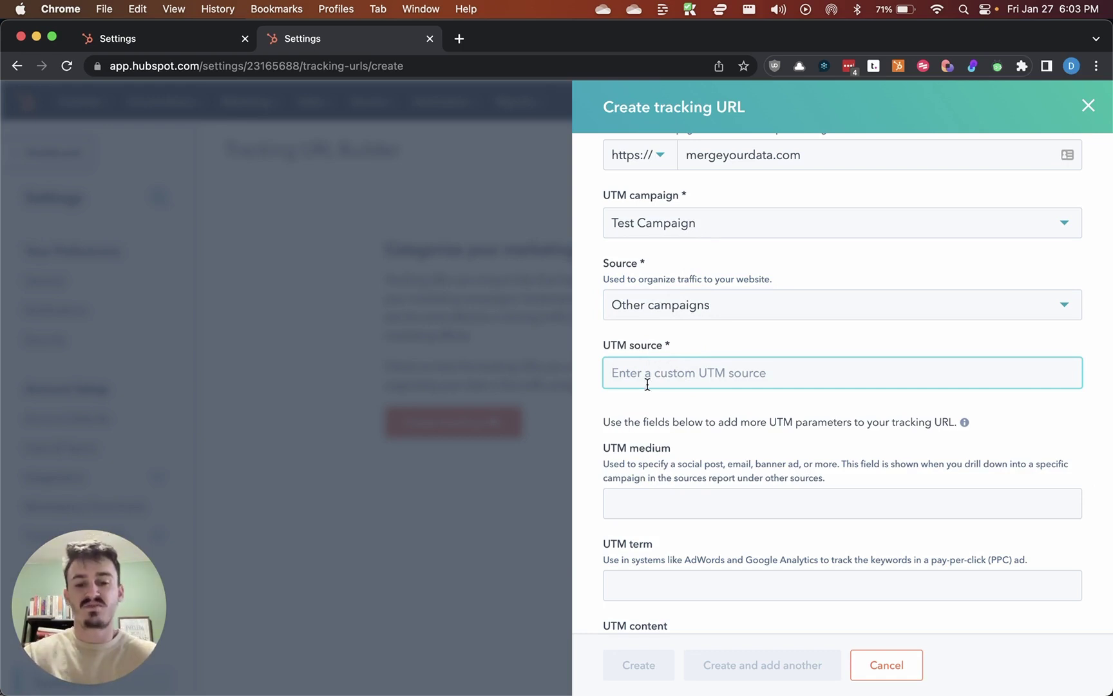
type("pa")
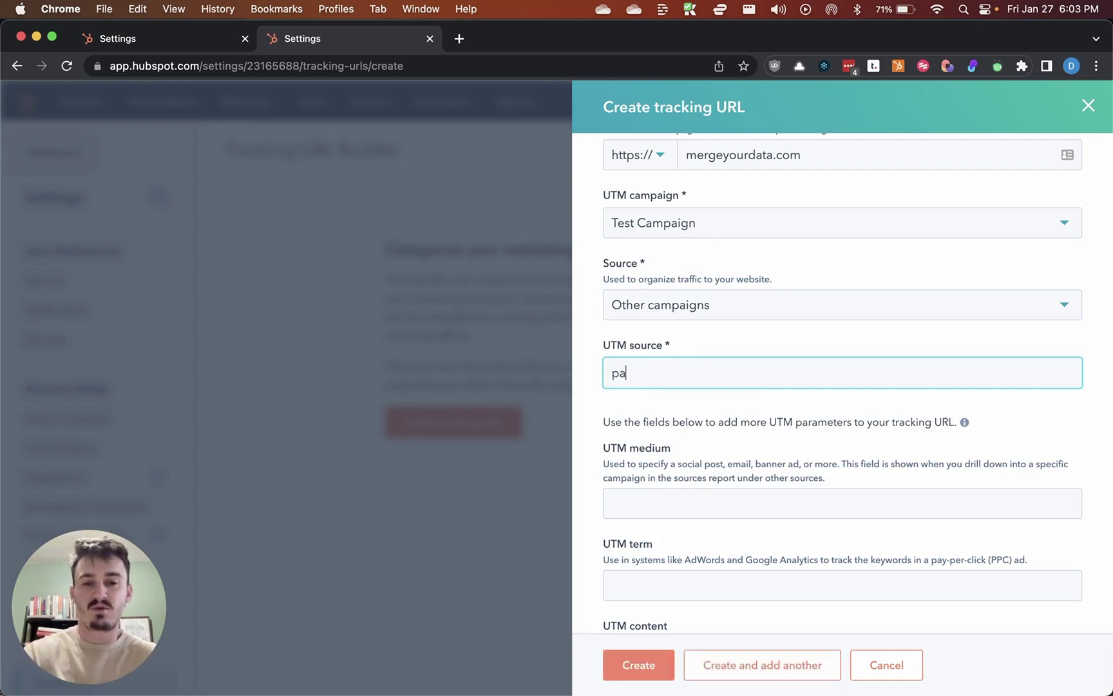
type("rtner_company")
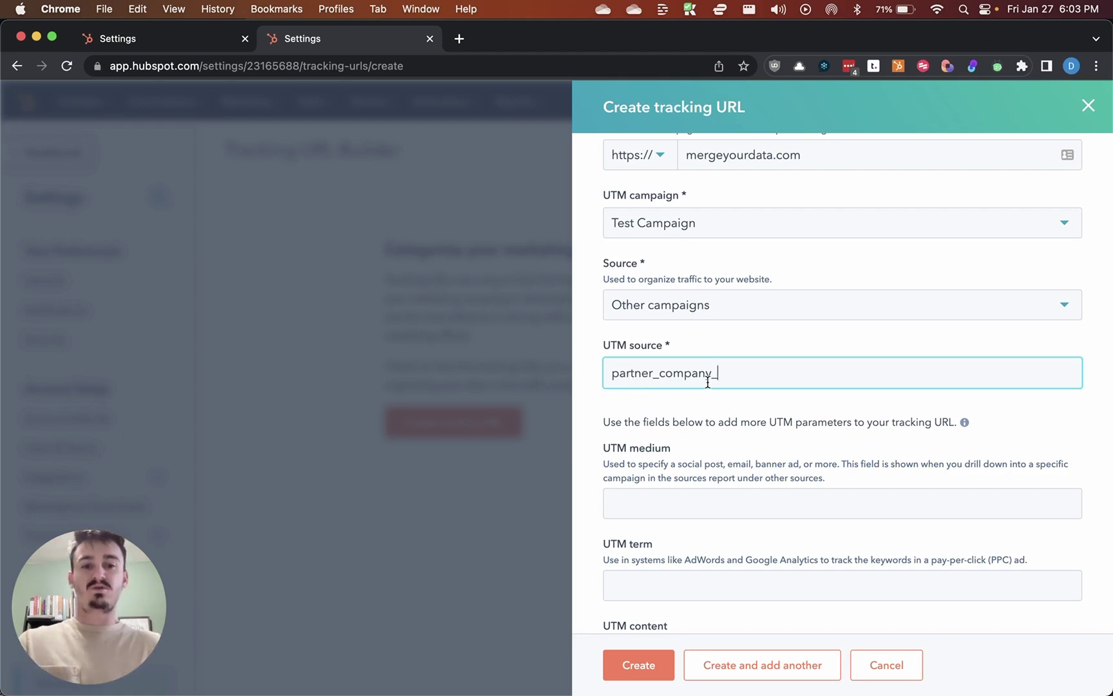
- Complete the UTM source value as partner_company_name
type("_name")
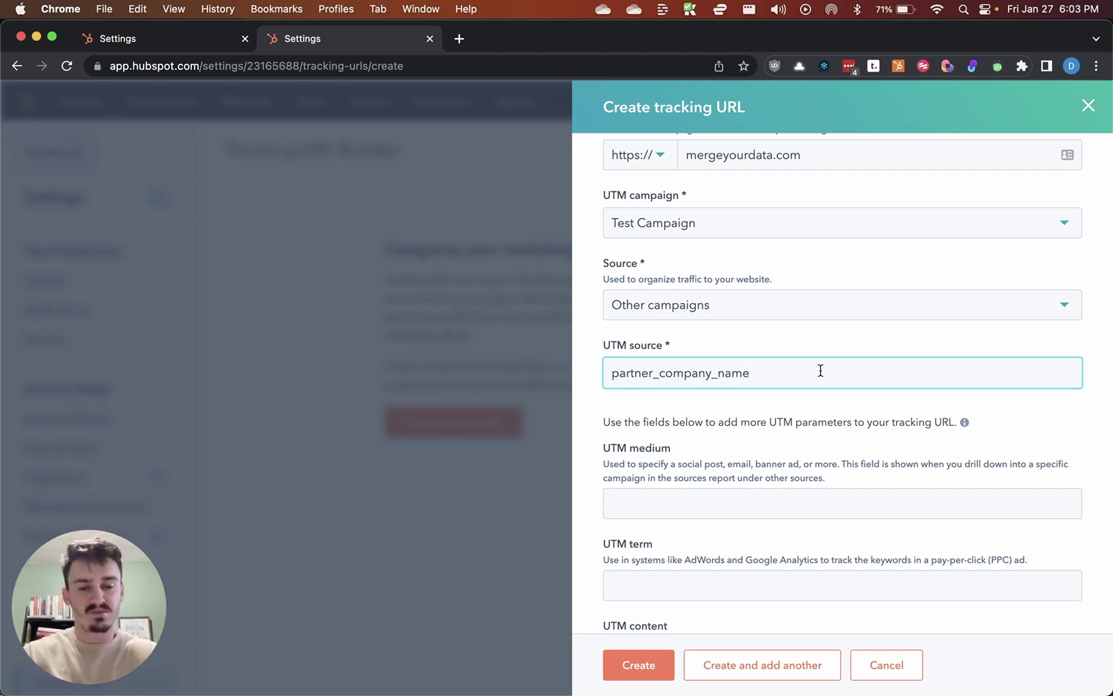
scroll(820, 371, "down", 3)
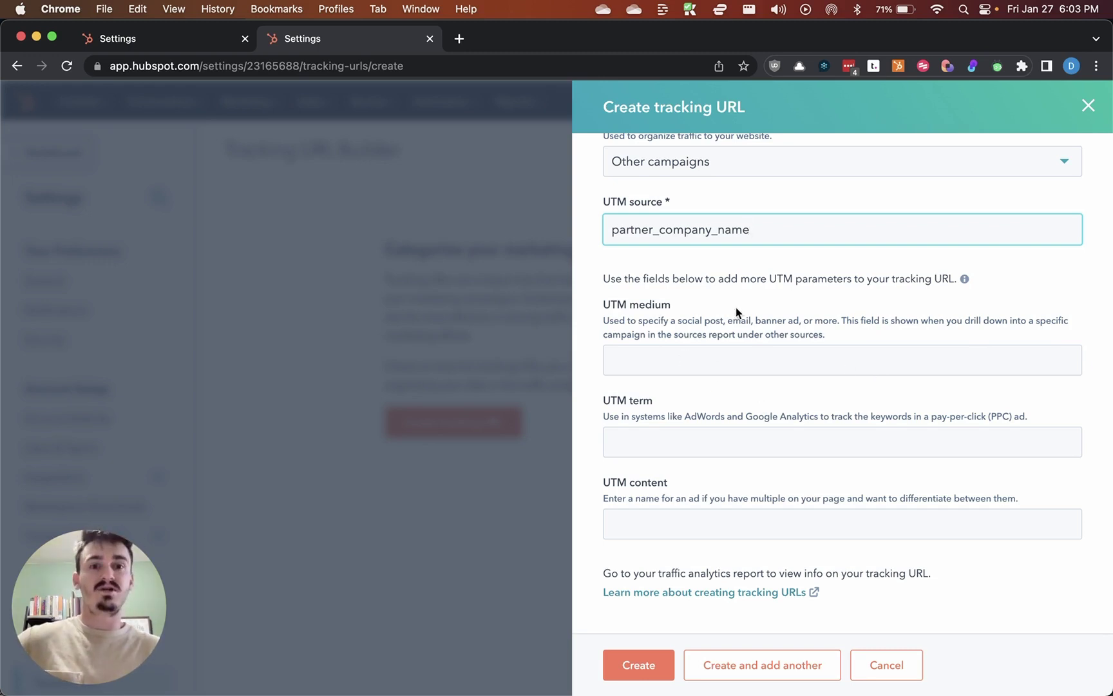
left_click(1099, 292)
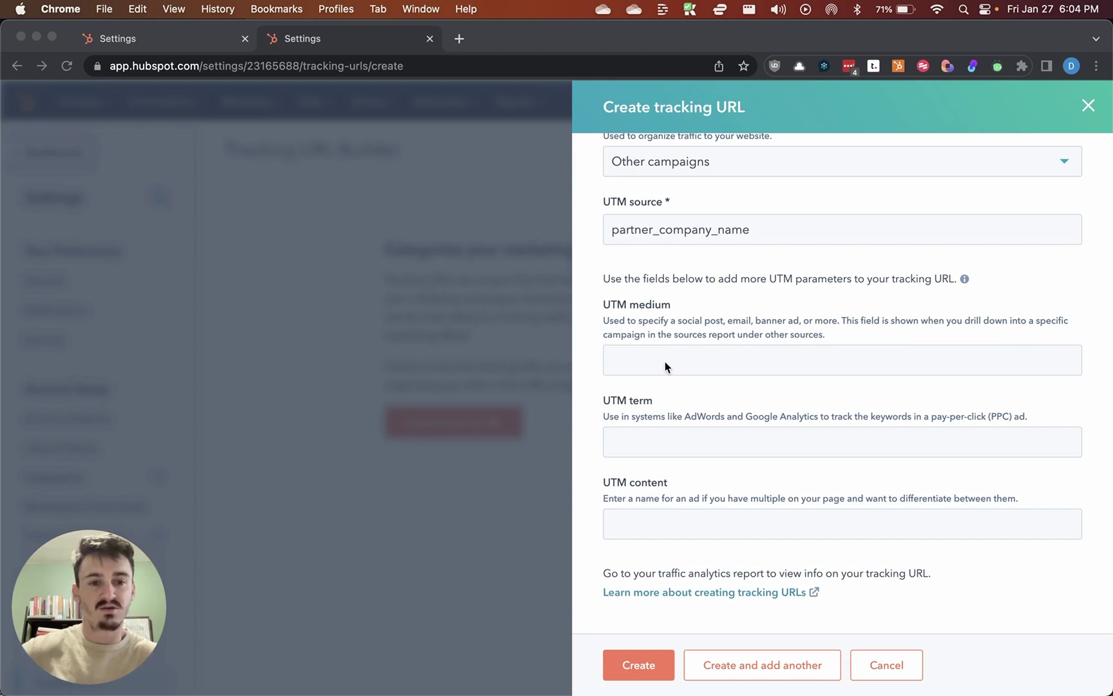
scroll(664, 362, "up", 3)
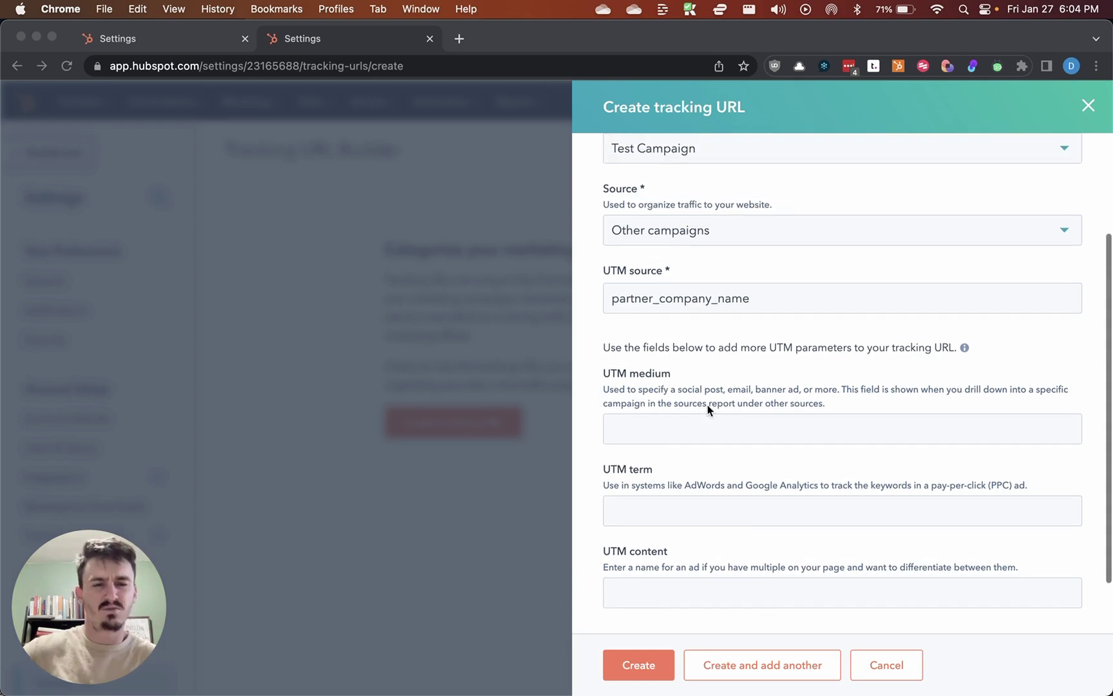
scroll(713, 423, "down", 1)
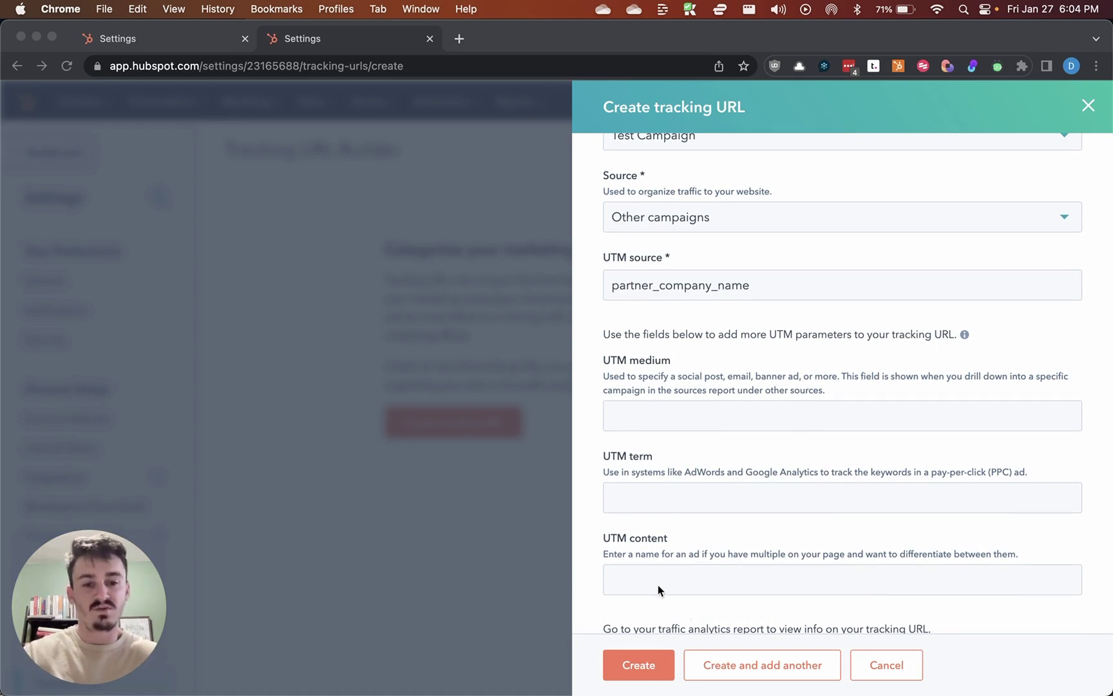
- Enter the person's name as the UTM medium and create the tracking URL
left_click(652, 415)
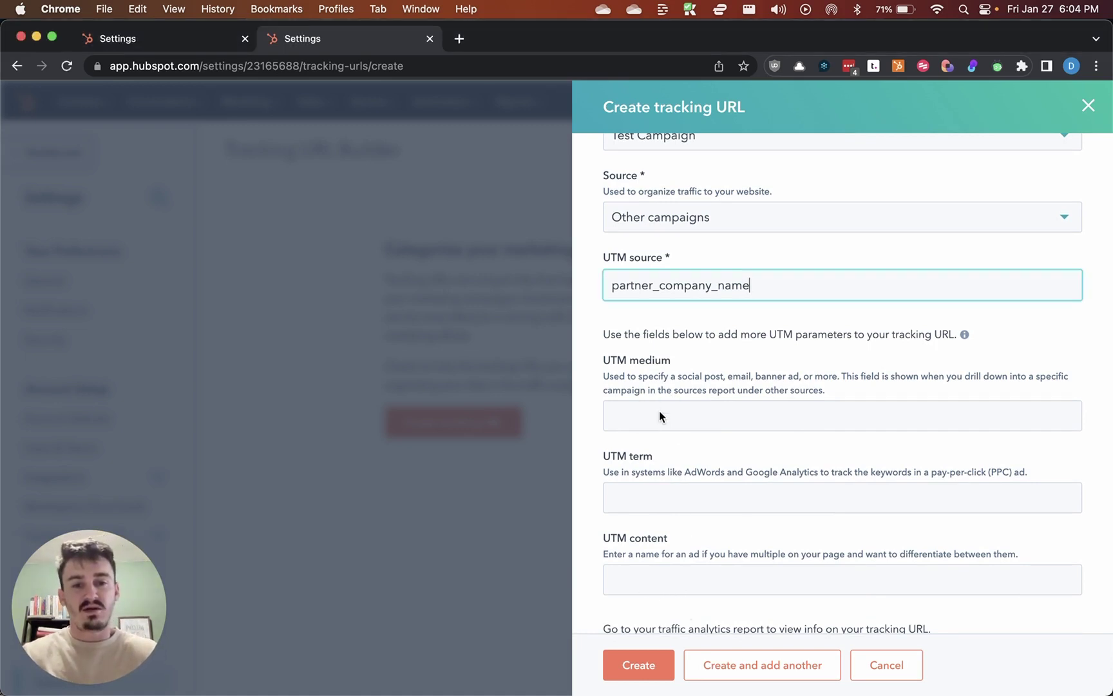
left_click(651, 415)
type("bob_smith")
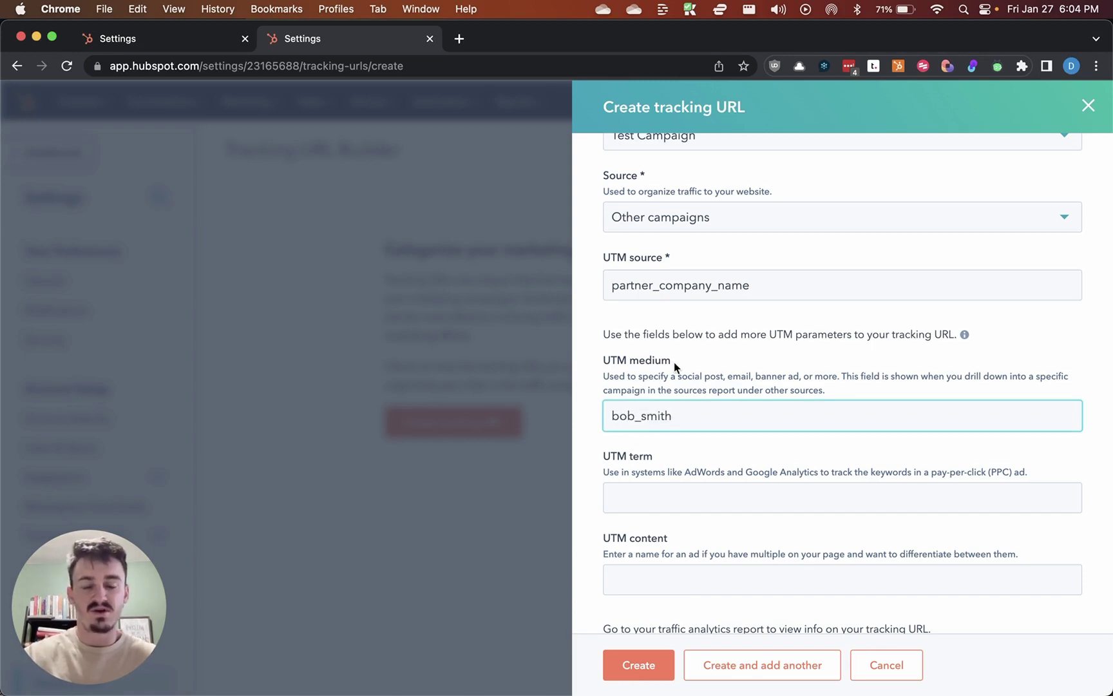
scroll(674, 362, "down", 2)
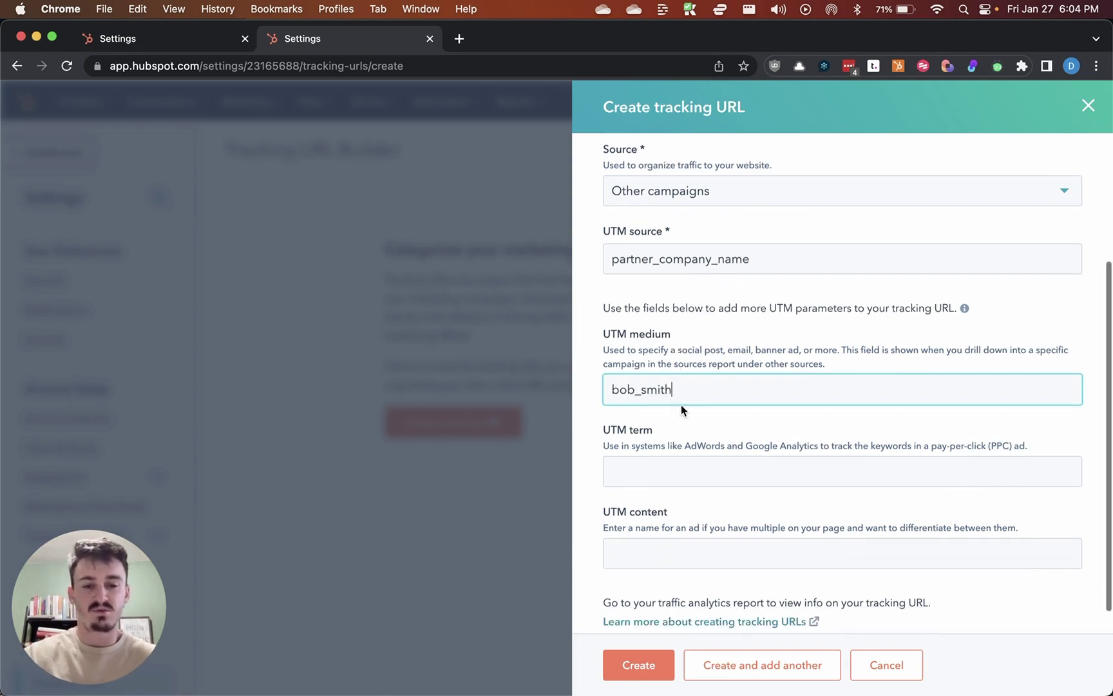
left_click(652, 667)
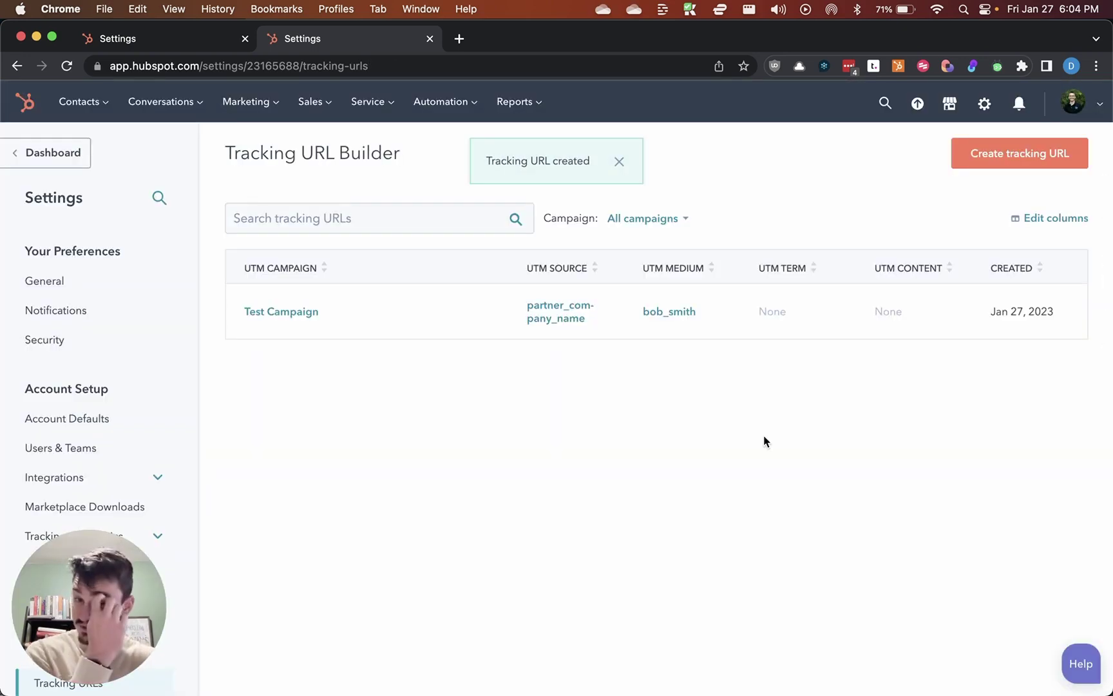
mouse_move(733, 325)
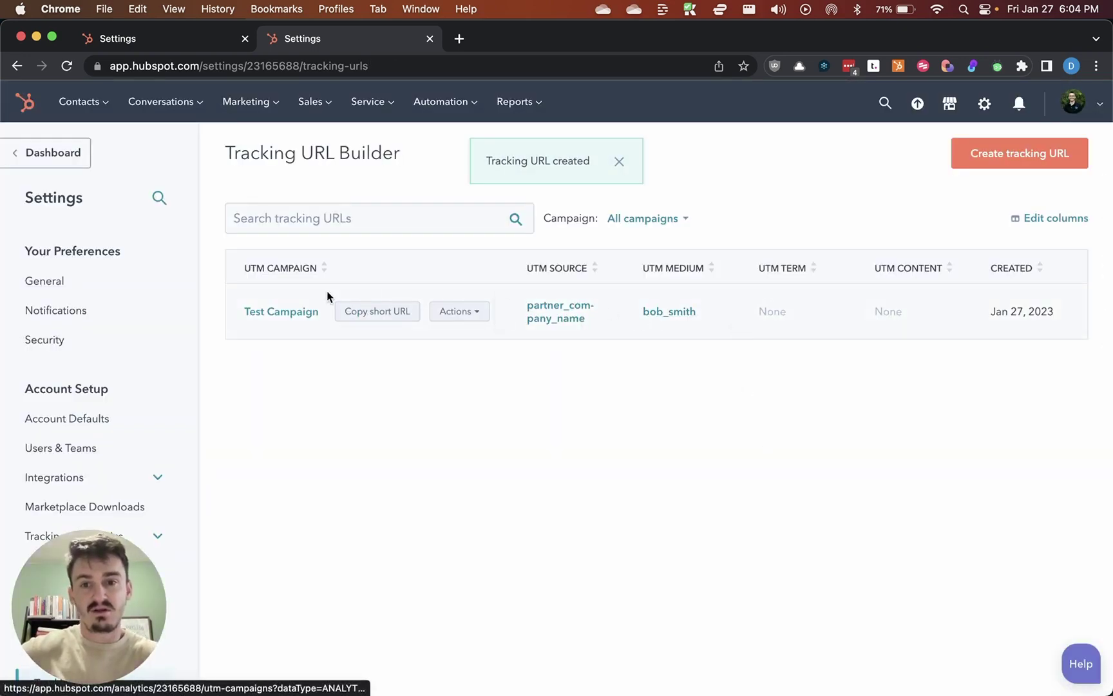
- Open Test Campaign's UTM Parameters report in Traffic Analytics, which shows no campaign data yet
left_click(399, 314)
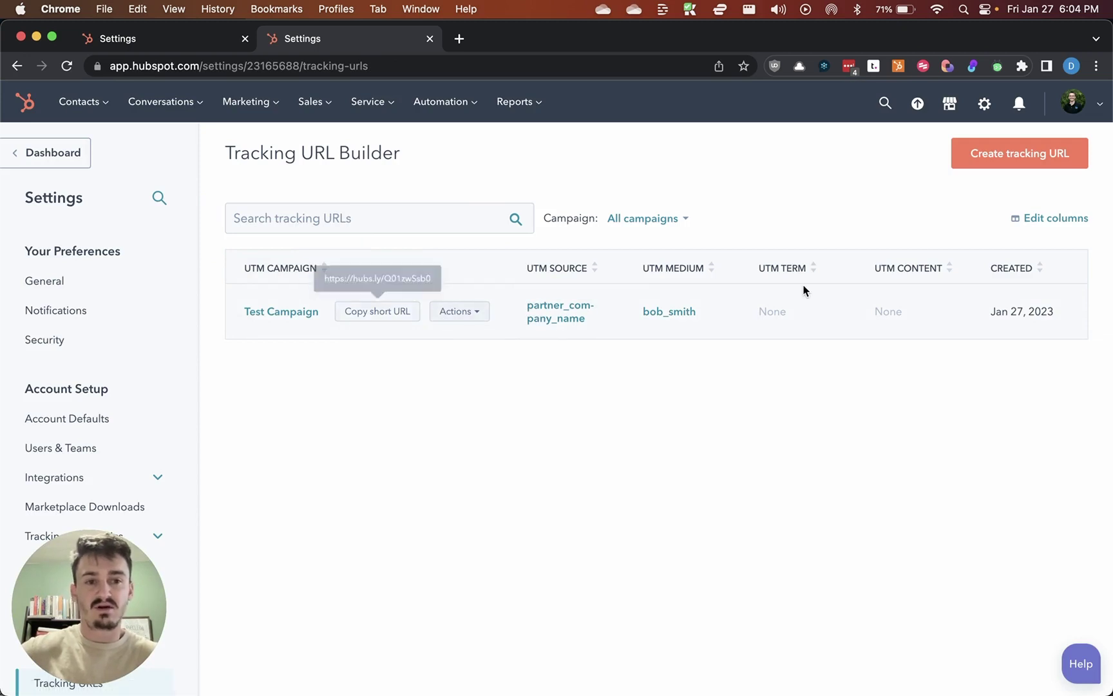
left_click(269, 314)
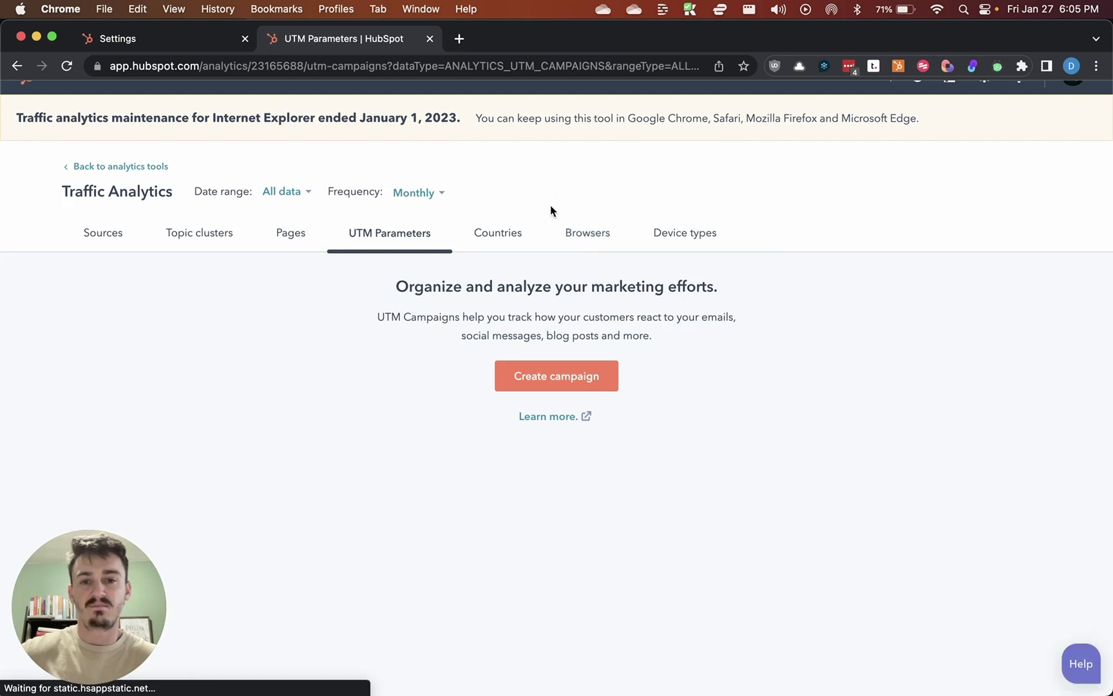
scroll(814, 356, "down", 1)
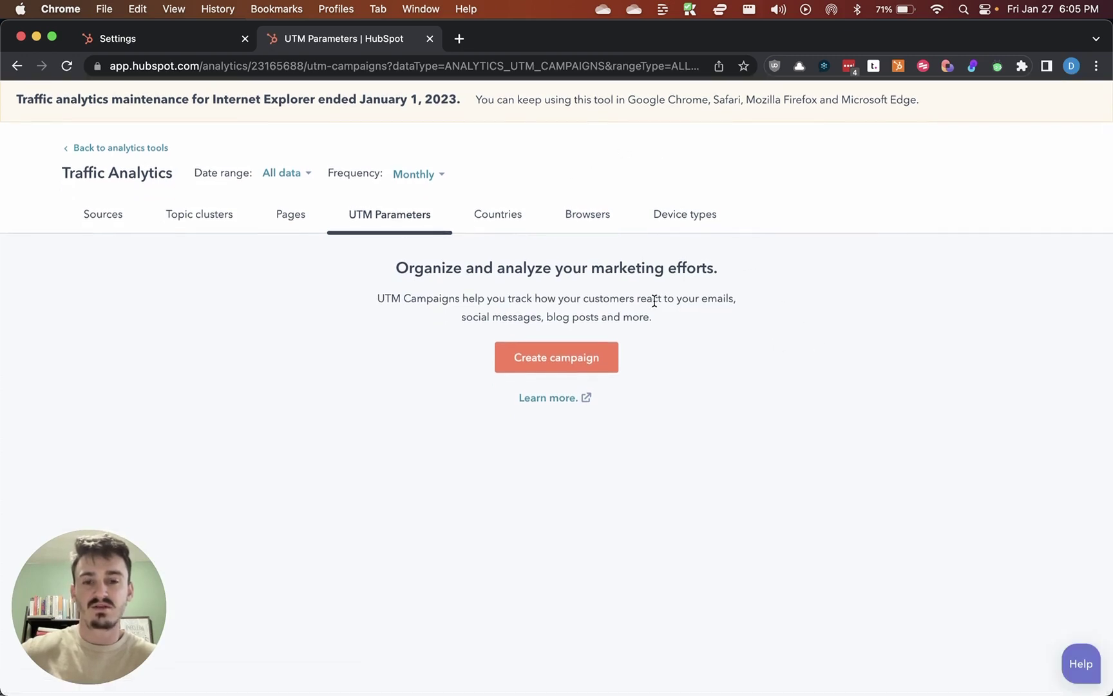
scroll(653, 301, "up", 2)
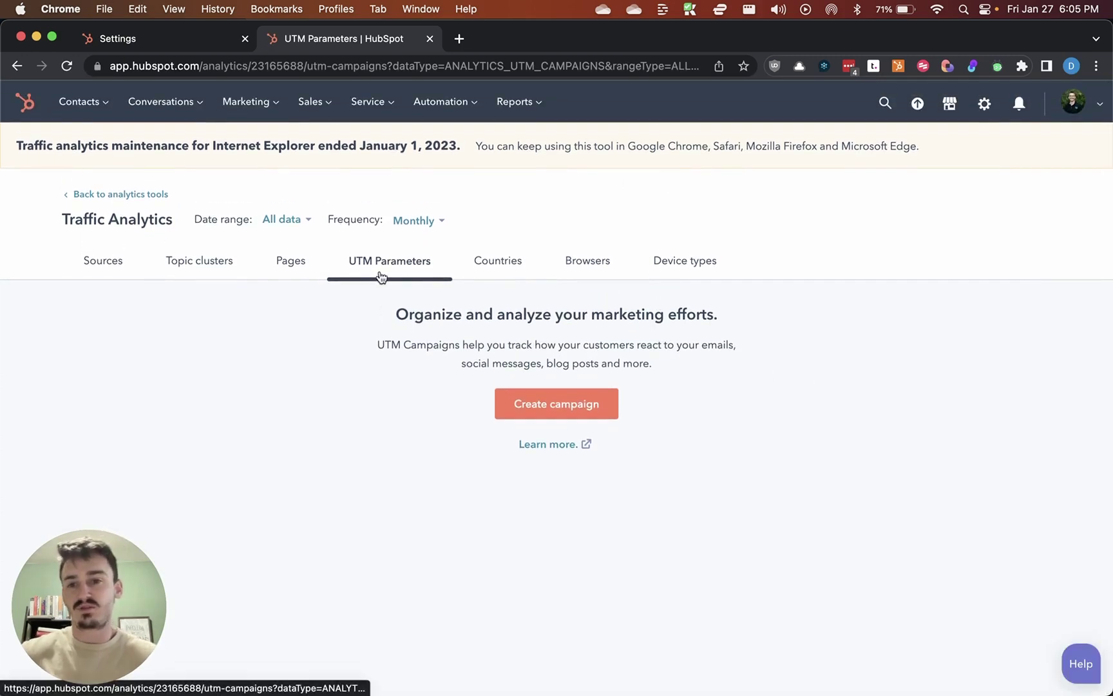
- Return to the Tracking URL Builder and copy the Test Campaign URL's short link
left_click(17, 68)
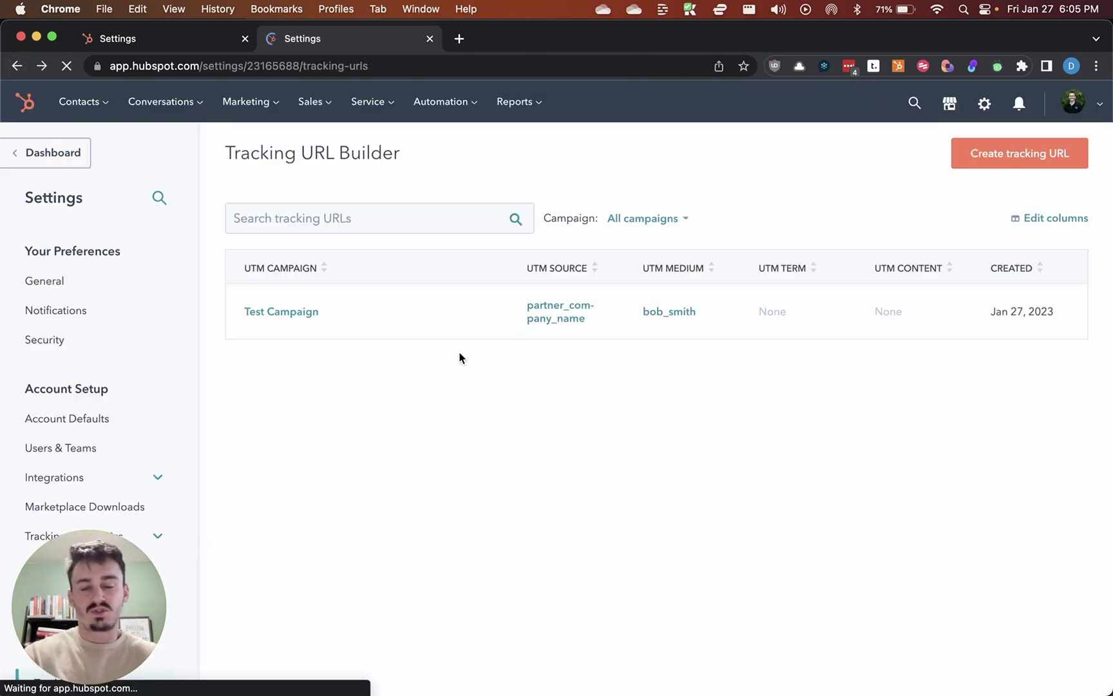
mouse_move(345, 321)
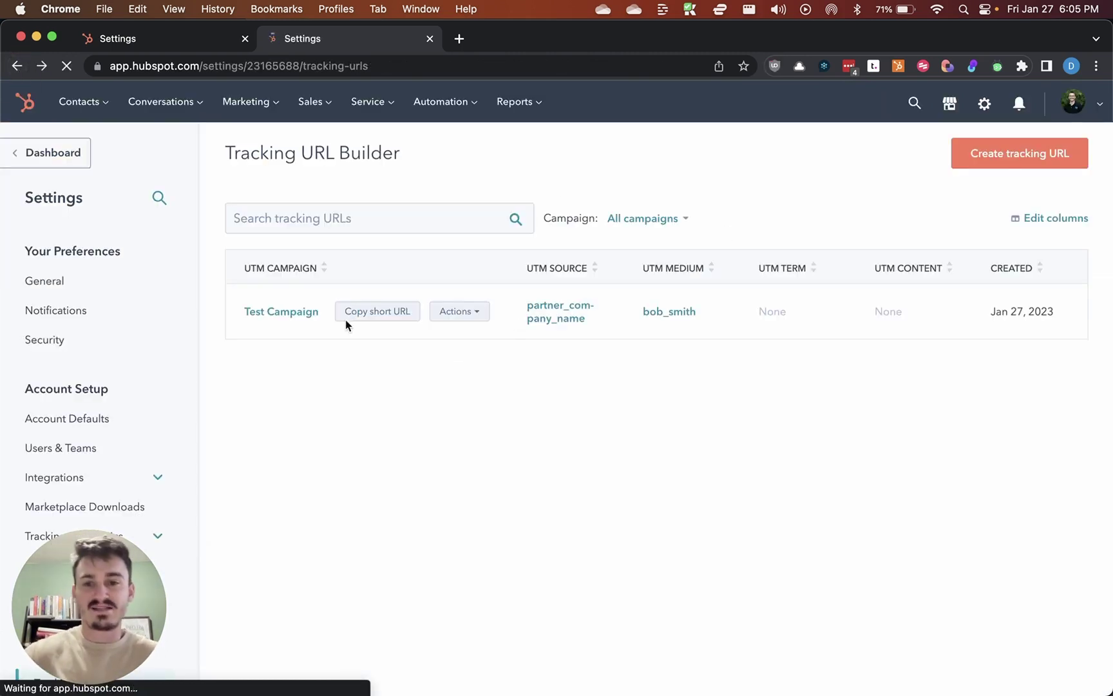
left_click(464, 313)
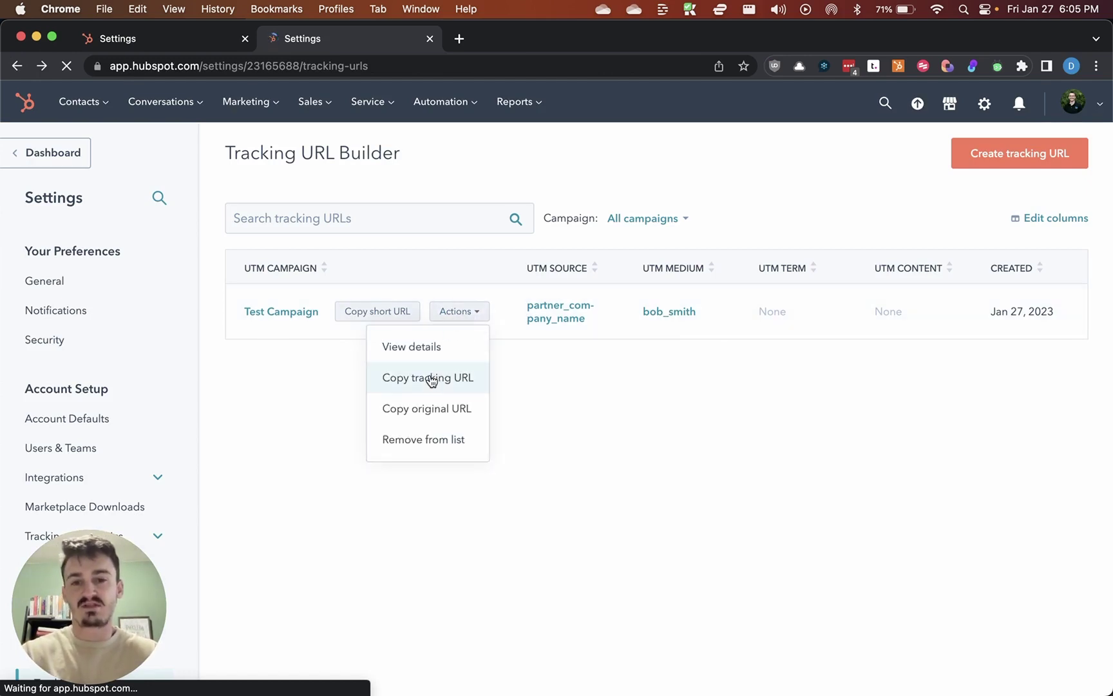
mouse_move(438, 380)
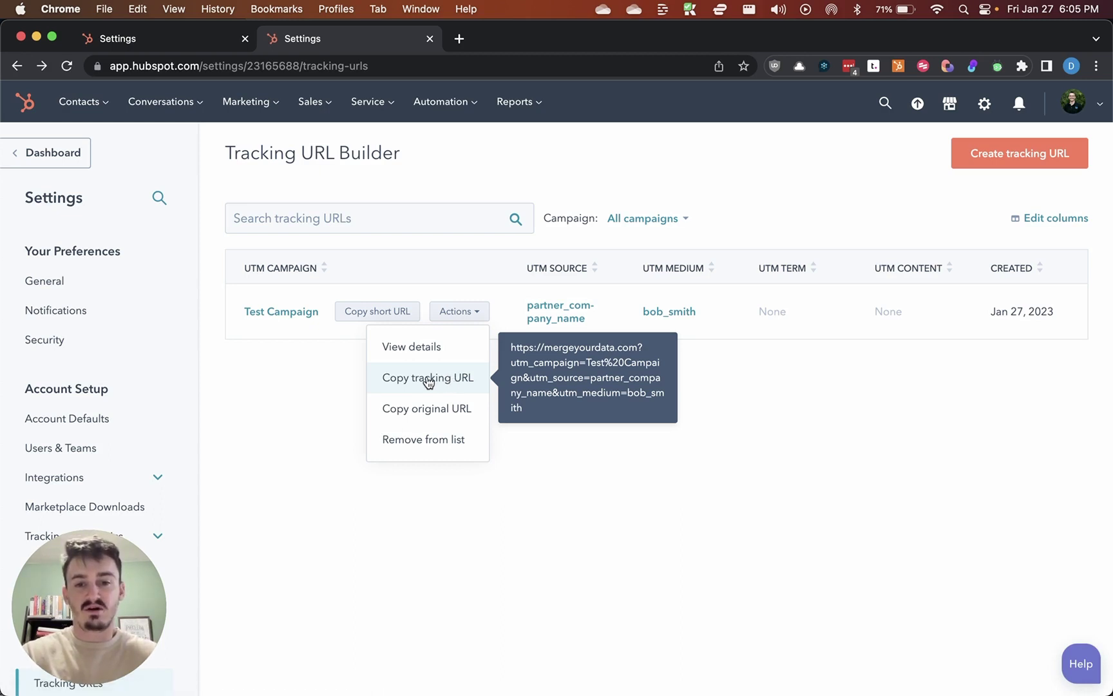
left_click(375, 314)
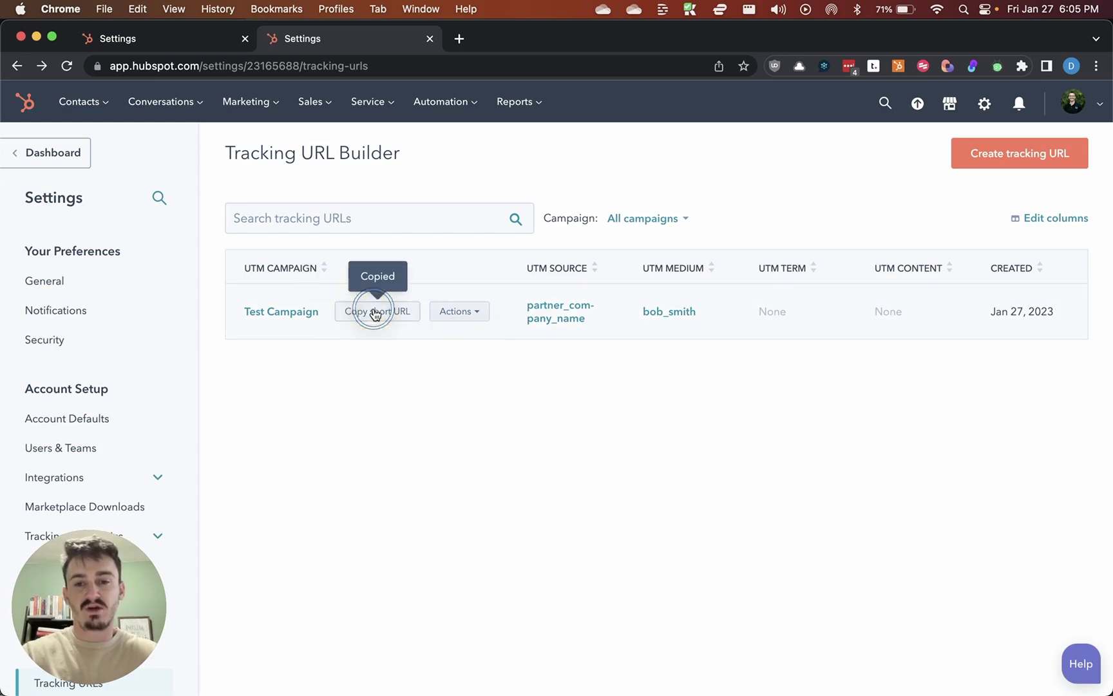
left_click(353, 224)
key("super+v")
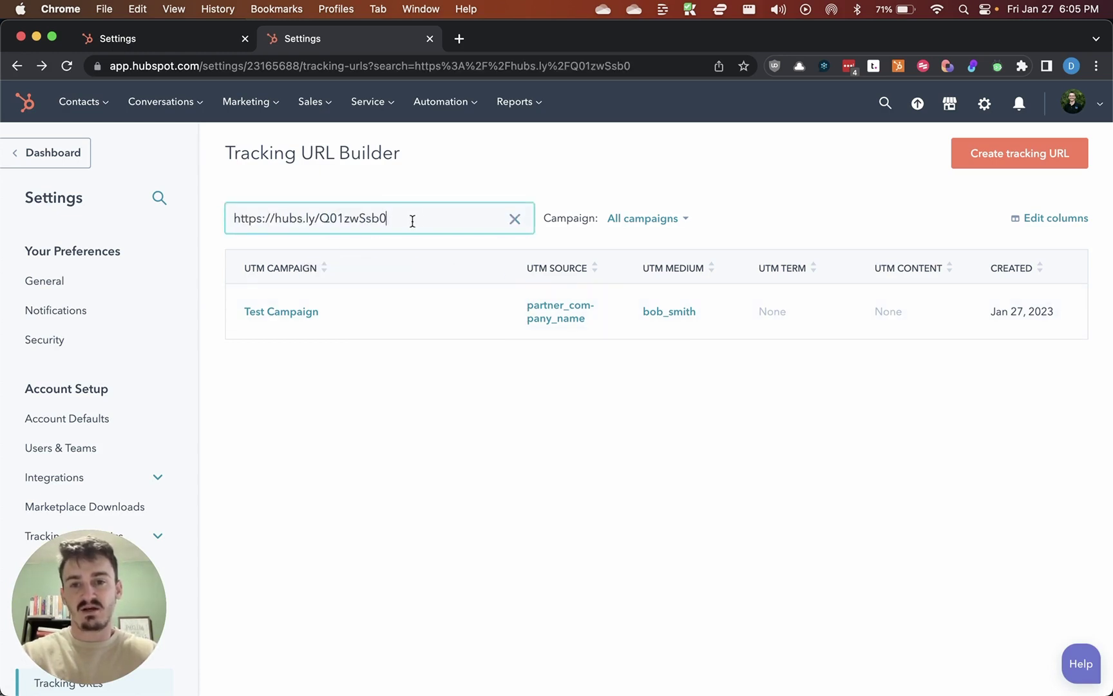
left_click_drag(409, 219, 251, 219)
left_click(447, 295)
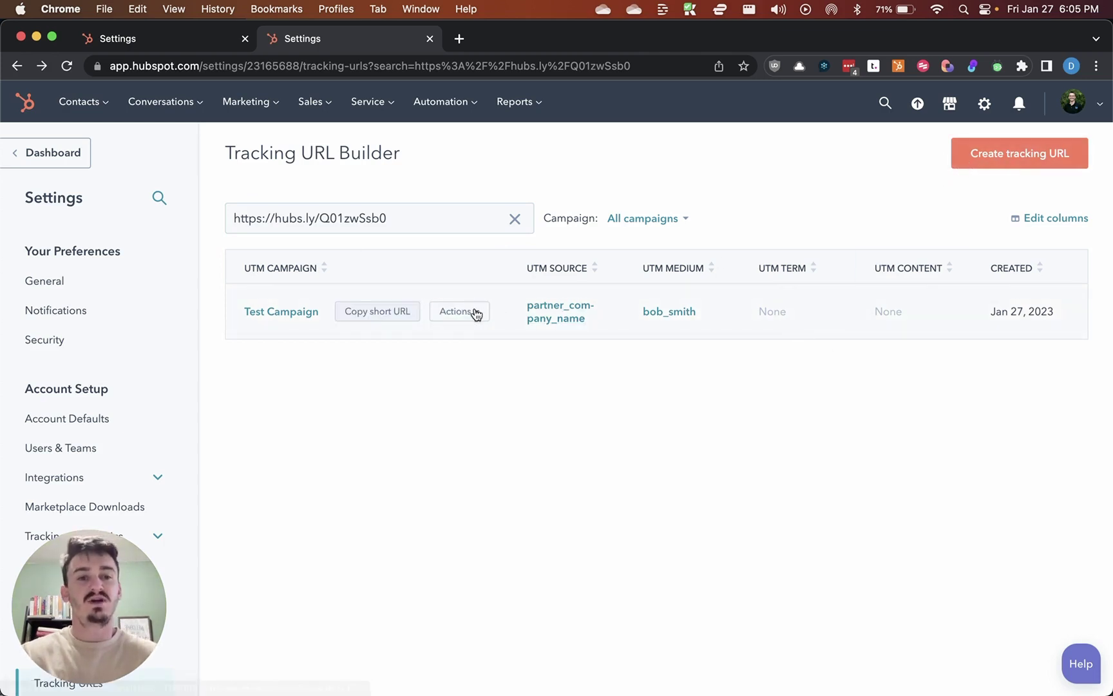
left_click(474, 313)
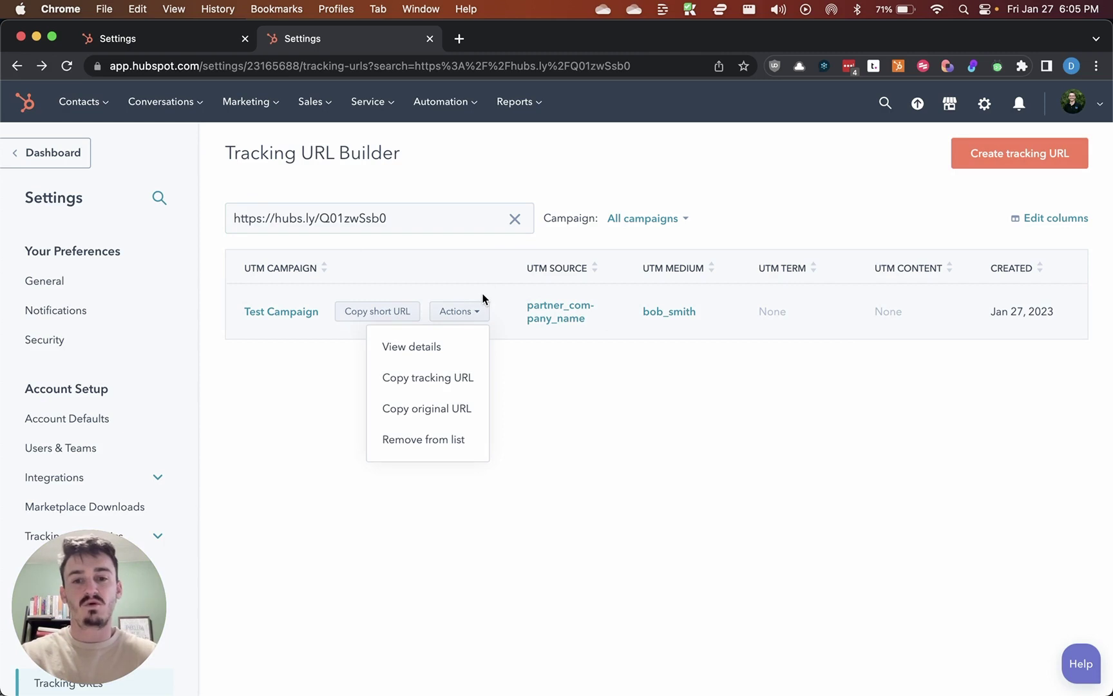
left_click(975, 161)
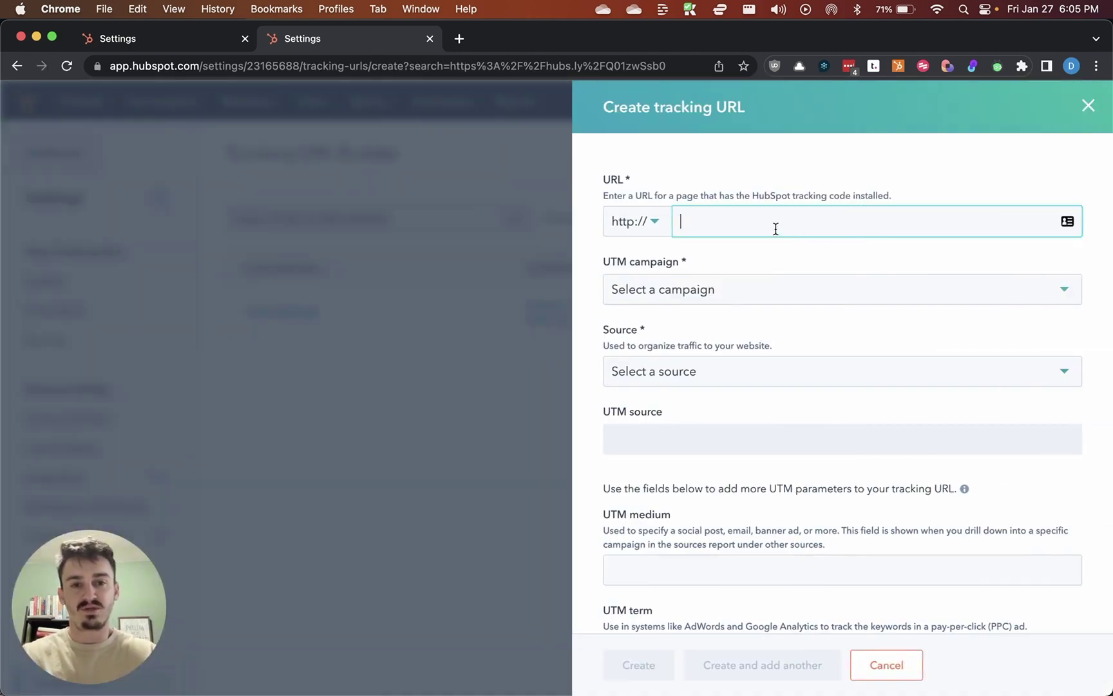
left_click(612, 224)
left_click(638, 293)
left_click(720, 231)
type("mergeyourdata.com")
- Set the UTM campaign to Test Campaign and the Source to Other campaigns
left_click(722, 301)
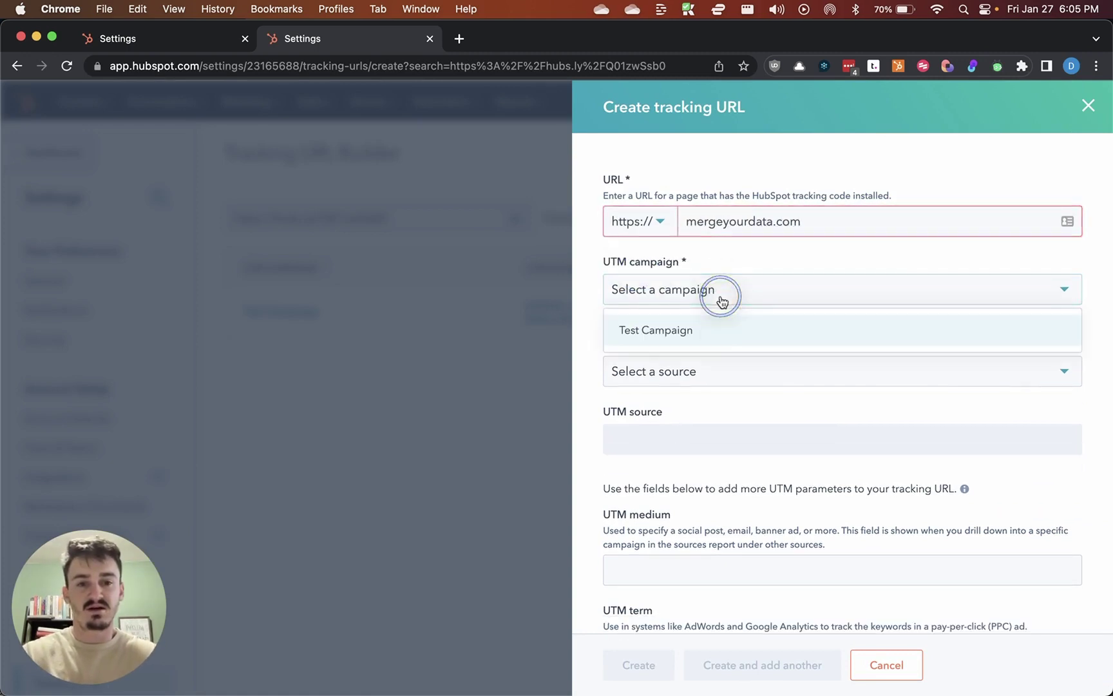
left_click(708, 364)
left_click(733, 281)
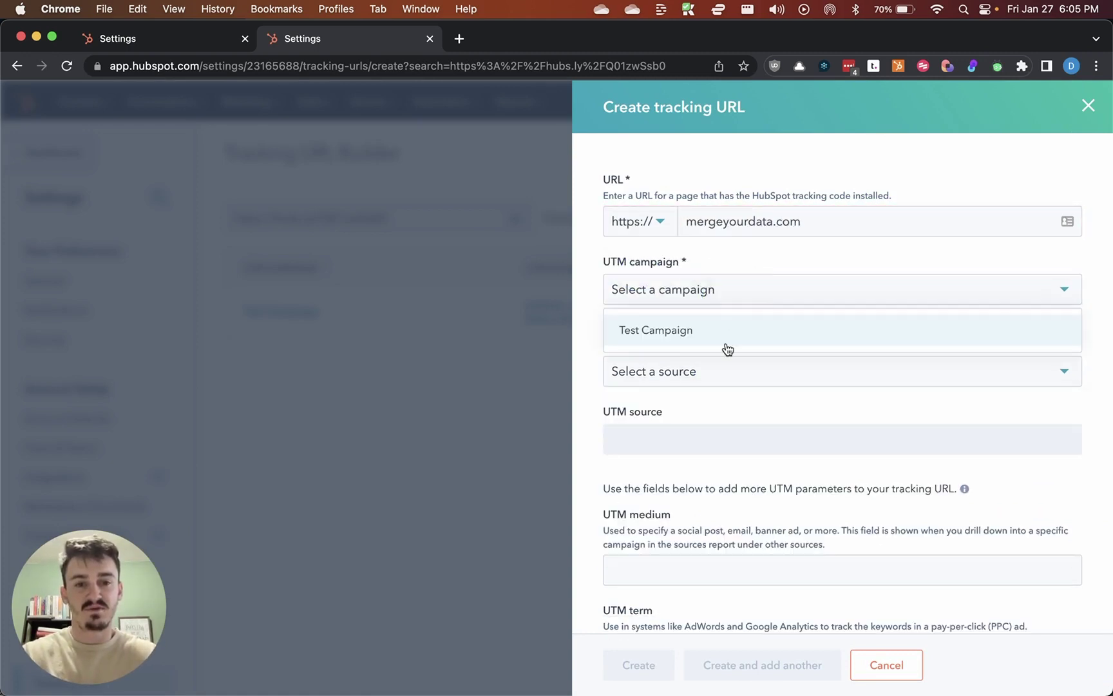
left_click(728, 348)
left_click(698, 377)
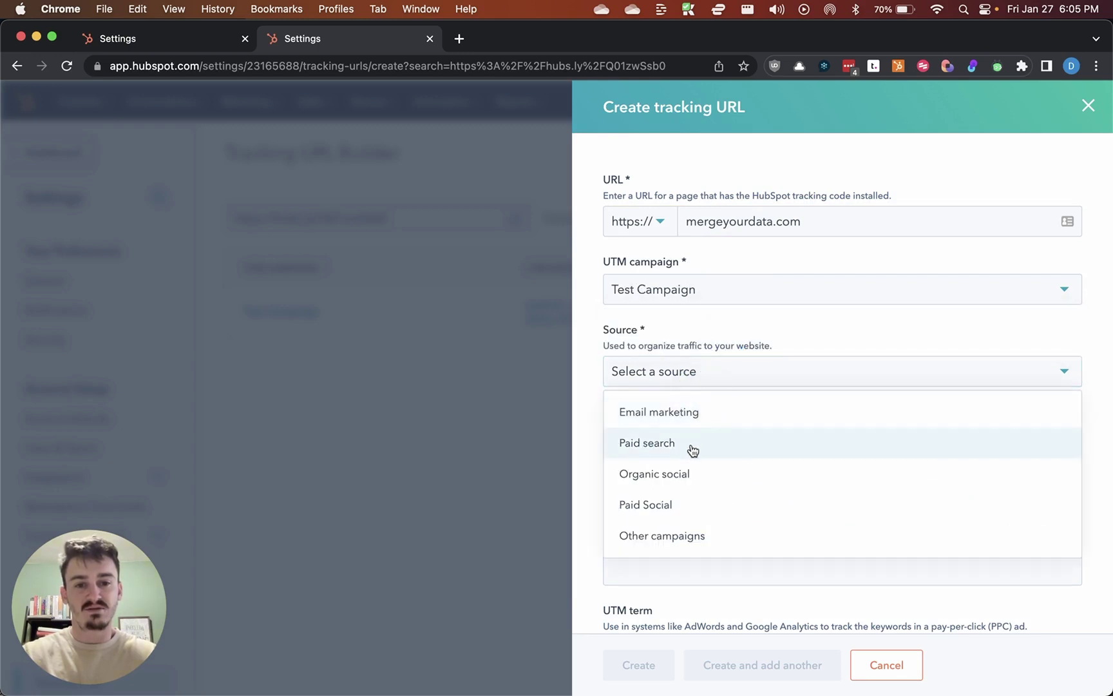
left_click(689, 540)
- Type the other person's name as the UTM medium, leaving UTM source blank
scroll(683, 476, "down", 1)
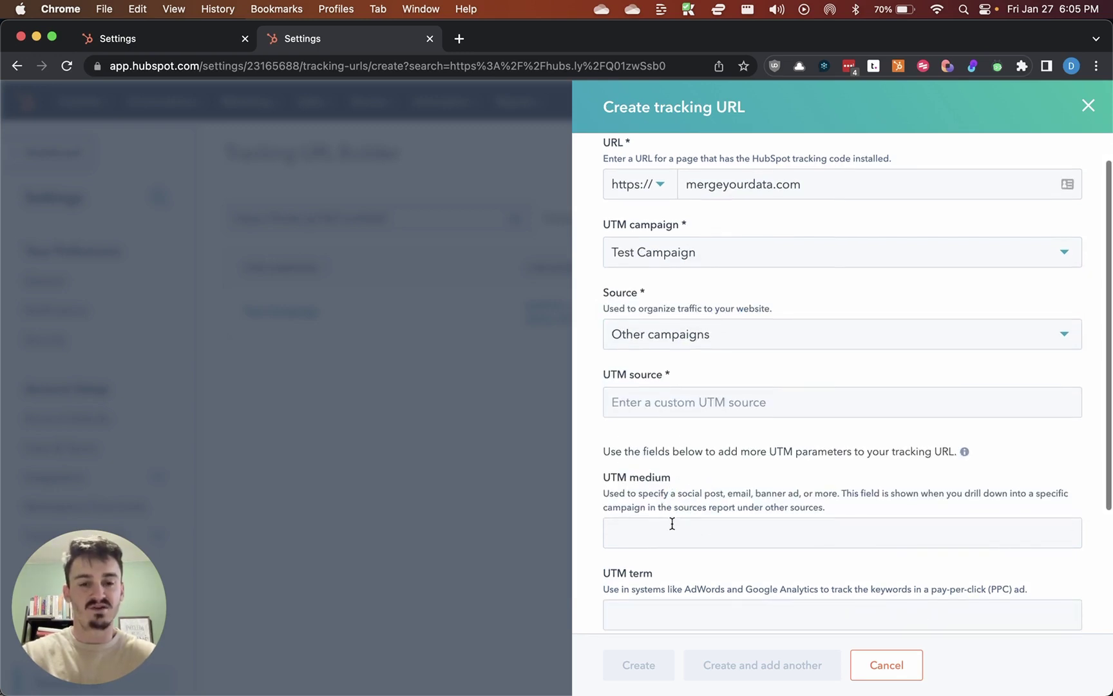
left_click(668, 524)
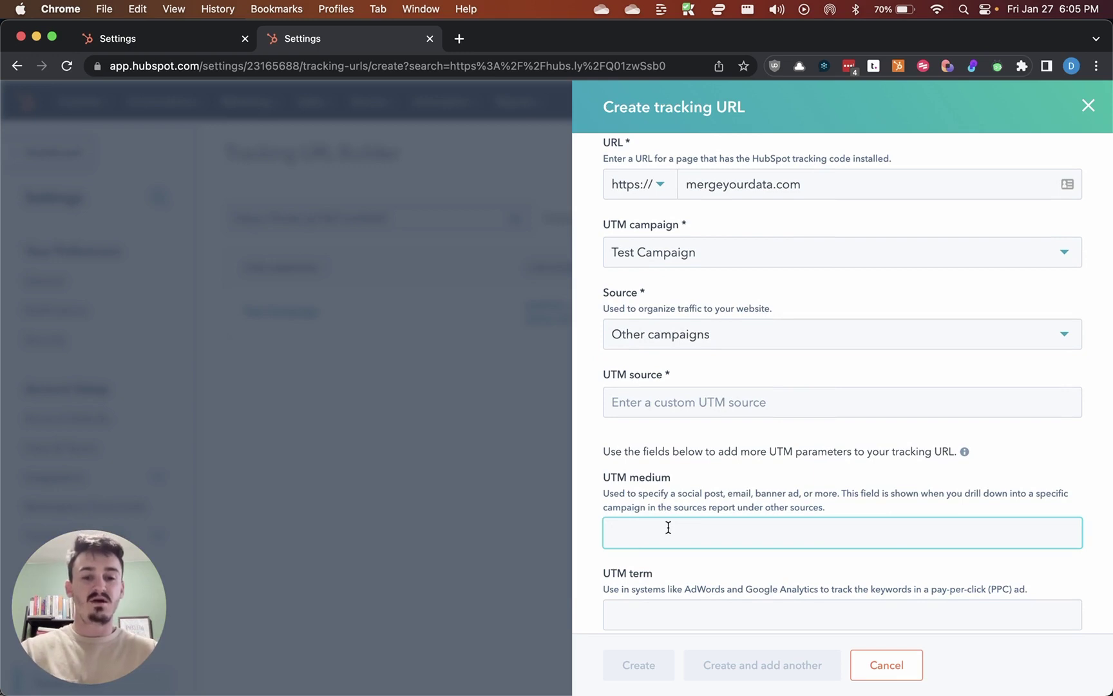
type("alice_")
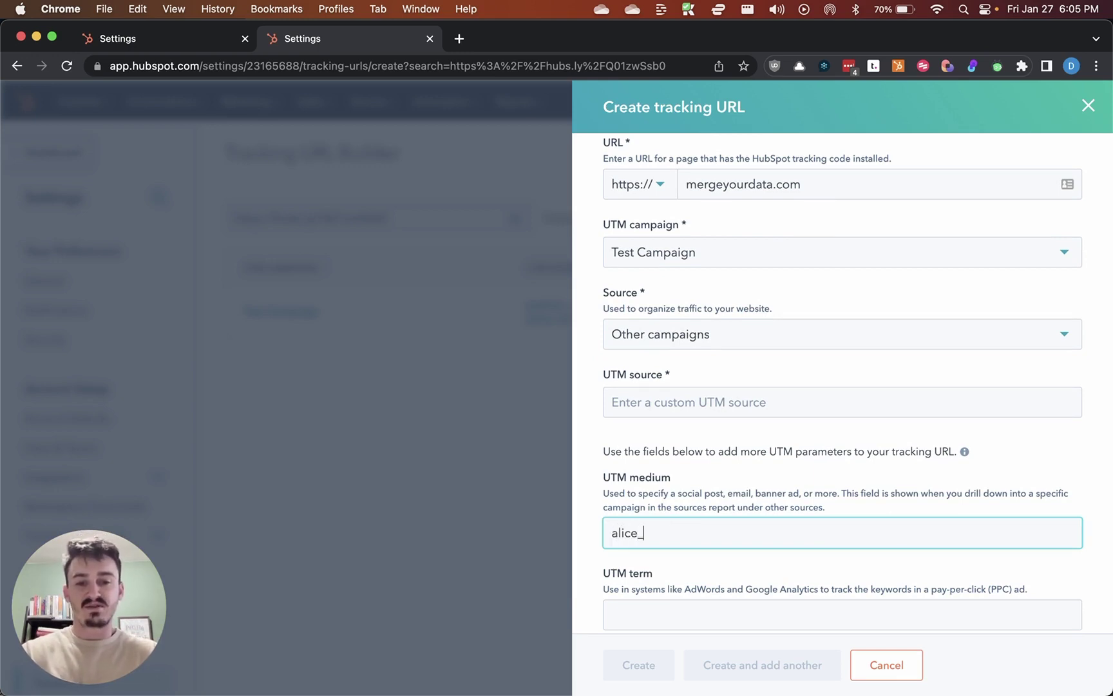
type("ones")
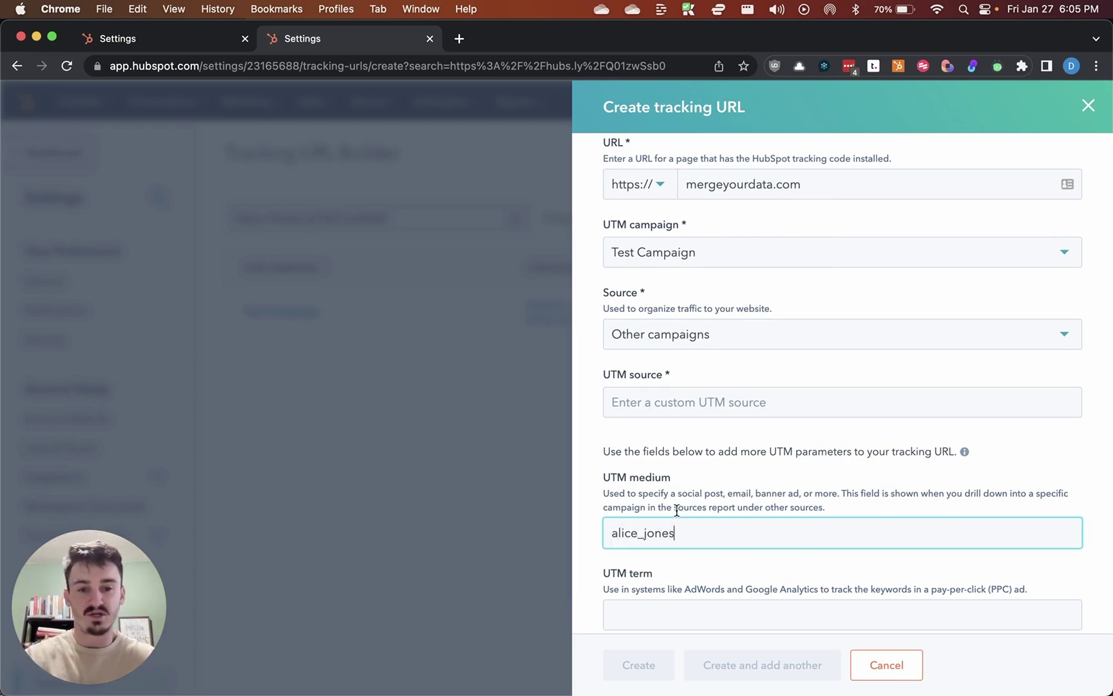
scroll(709, 487, "down", 2)
left_click(702, 449)
left_click(671, 326)
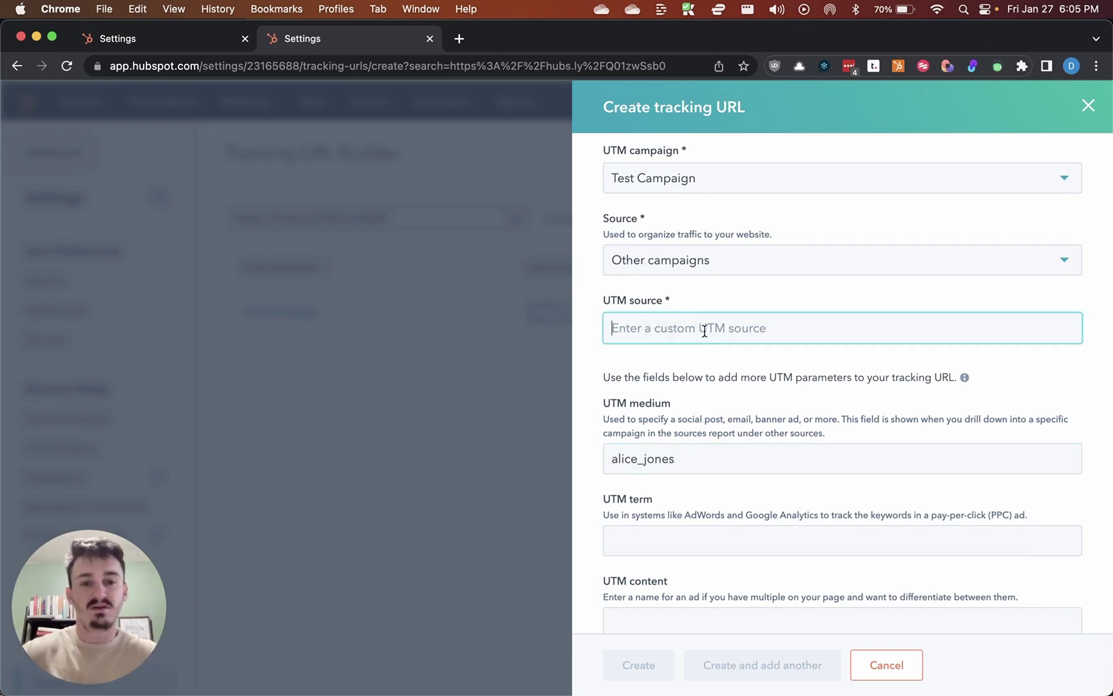
scroll(771, 330, "down", 1)
scroll(770, 330, "up", 1)
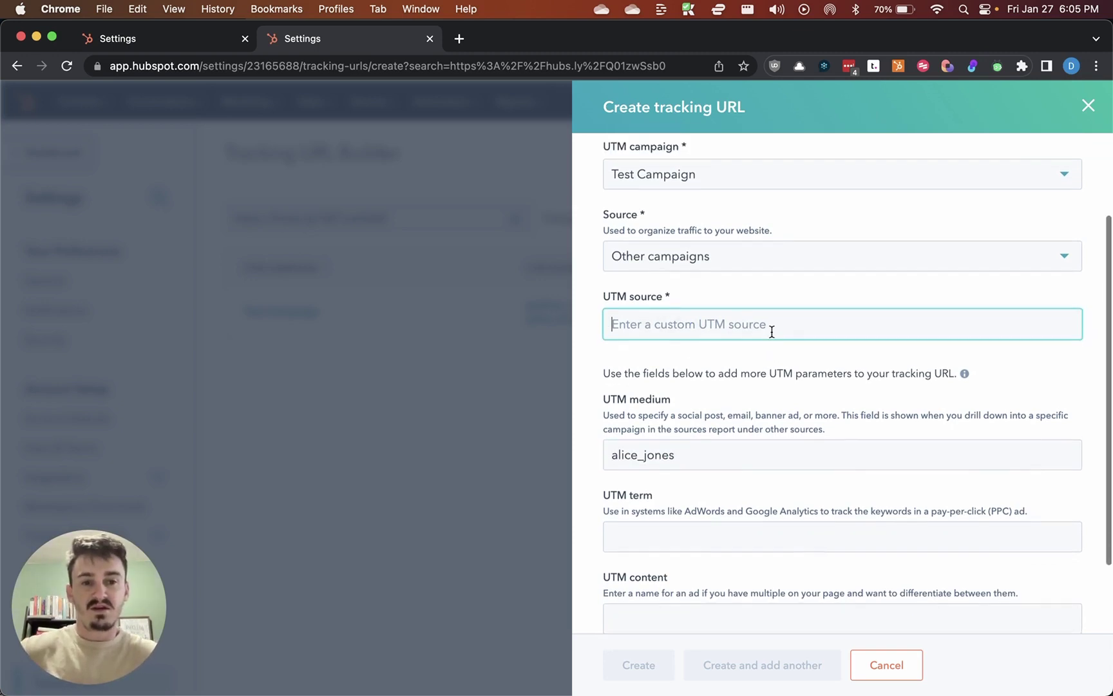
scroll(859, 240, "up", 3)
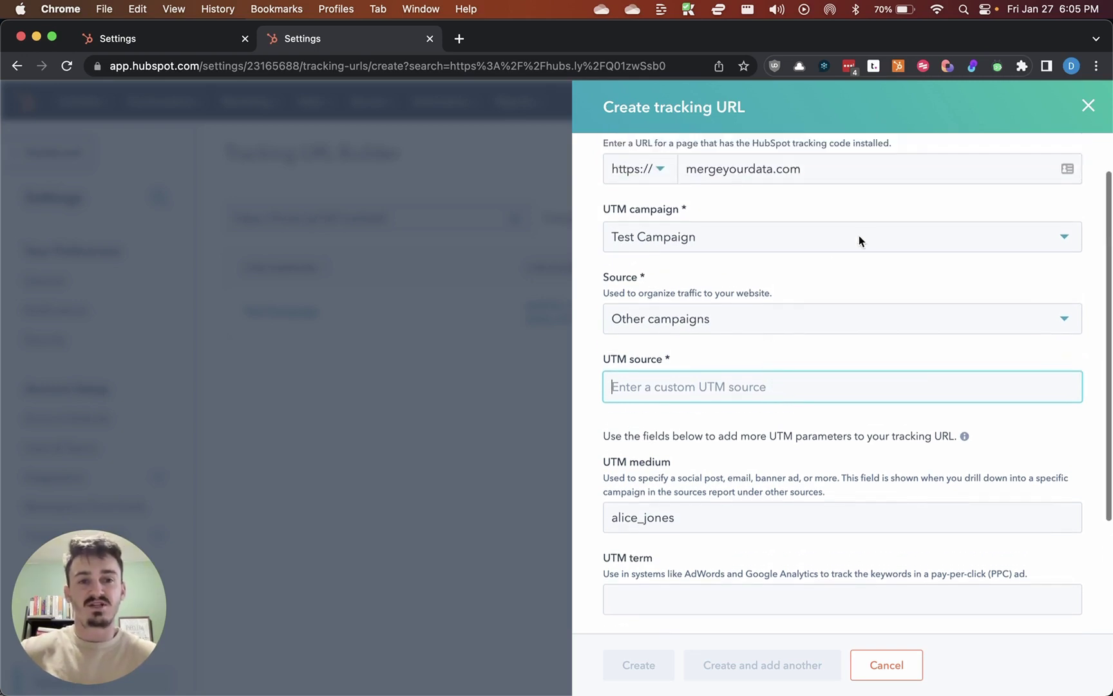
left_click(1091, 101)
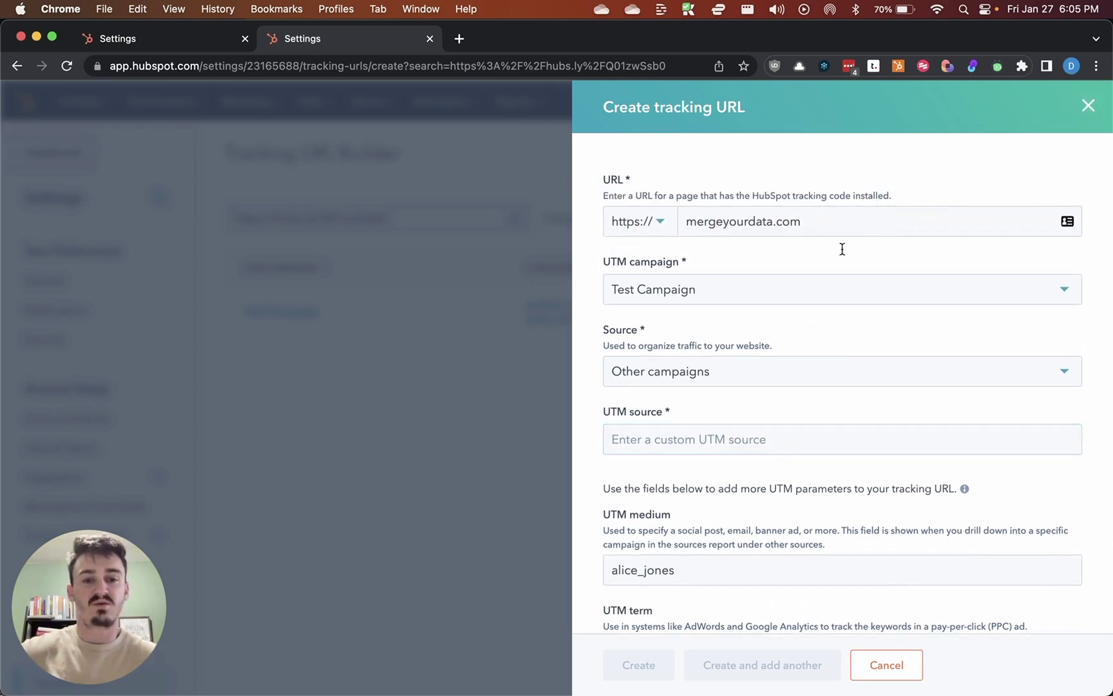
left_click(687, 582)
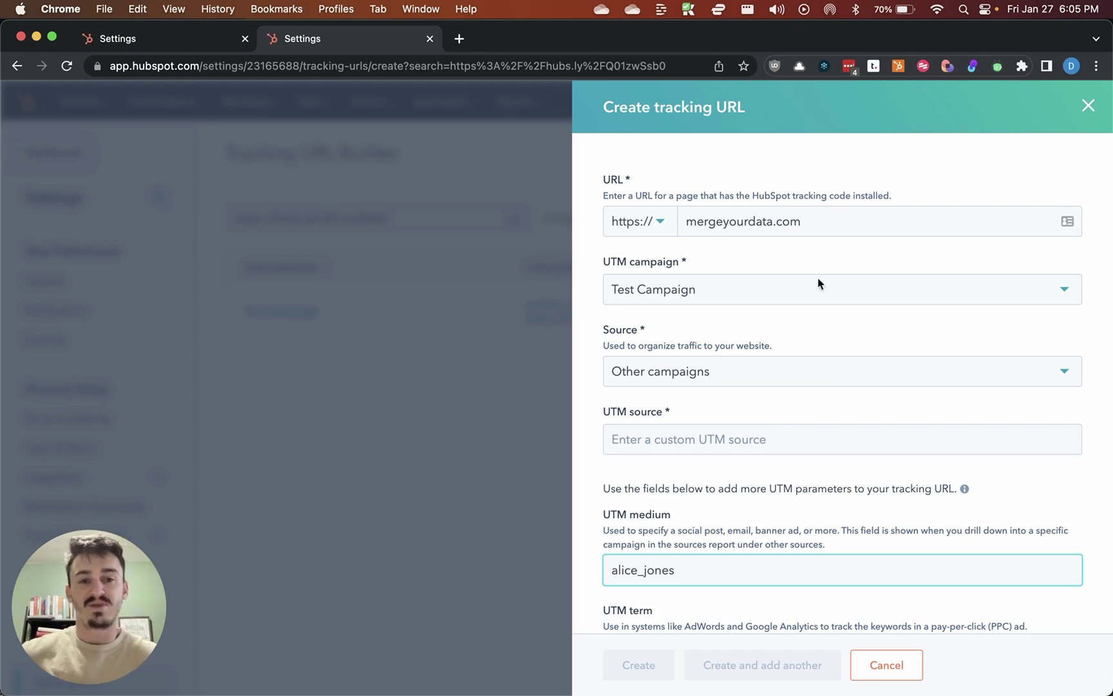
scroll(702, 386, "down", 2)
scroll(644, 365, "down", 1)
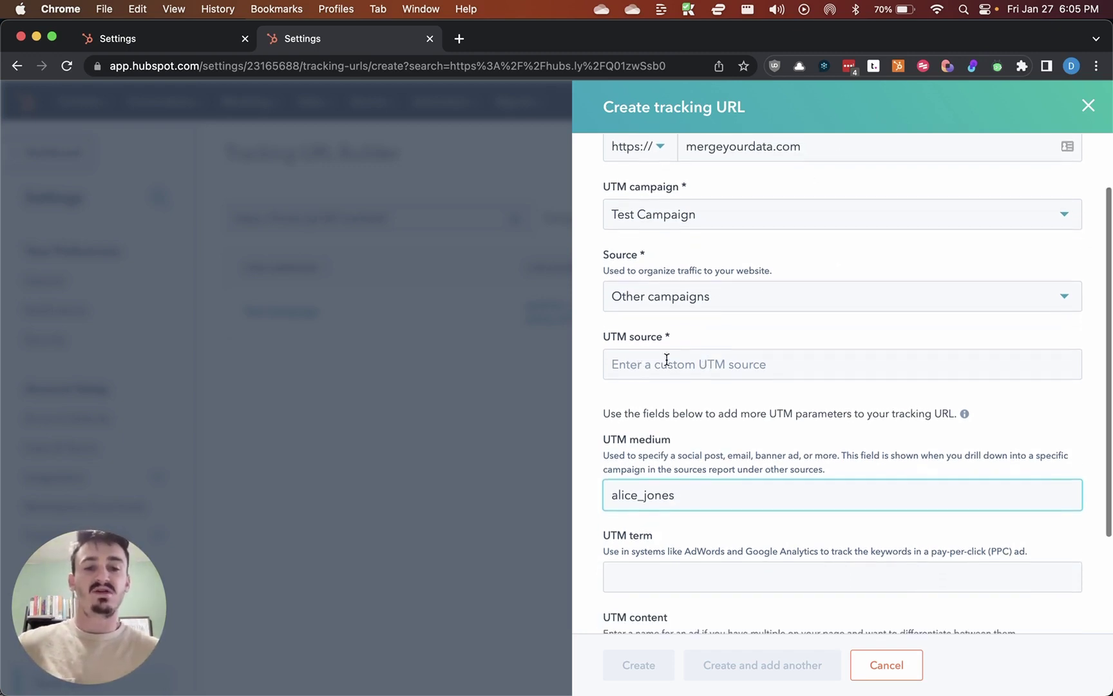